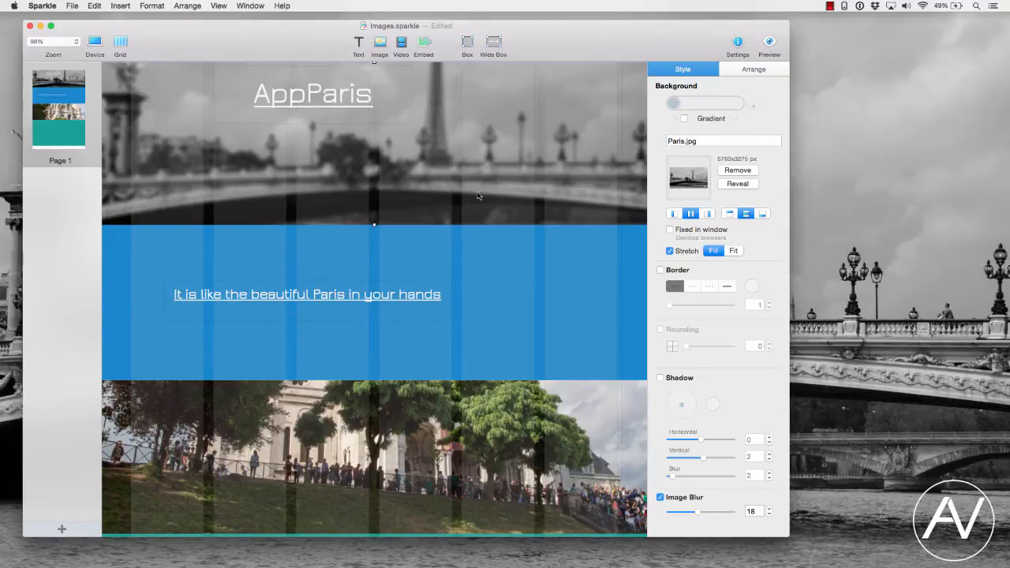
Step: Add an image element beside the tagline in the blue band and load iphoneParis.png from the Desktop into it
click(378, 50)
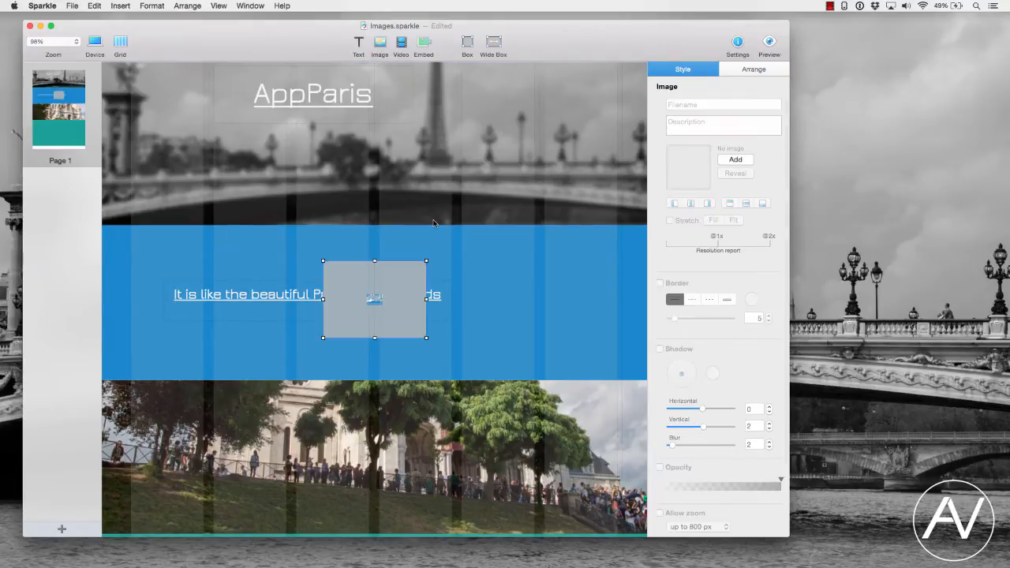
drag(347, 294, 537, 296)
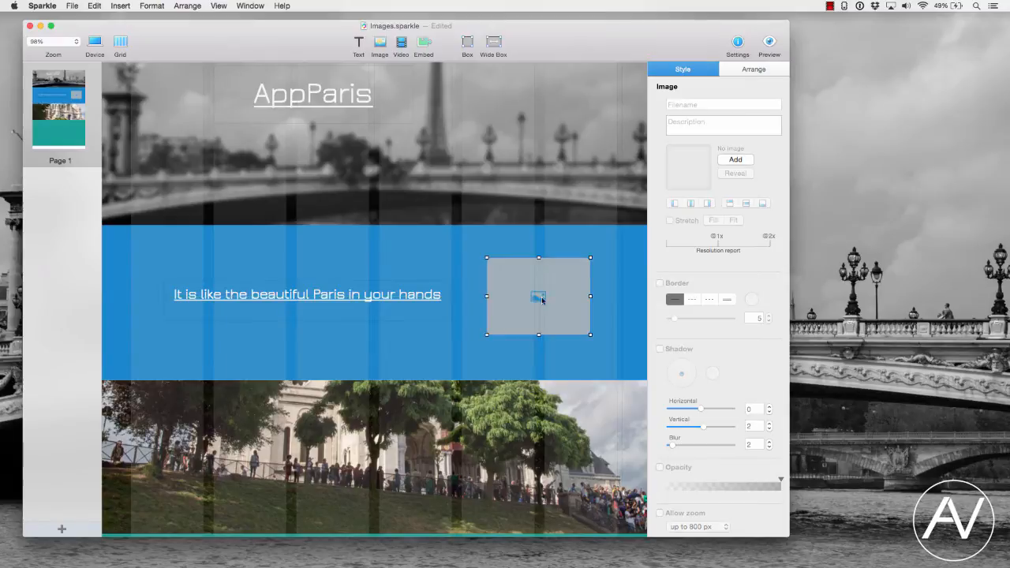
click(741, 158)
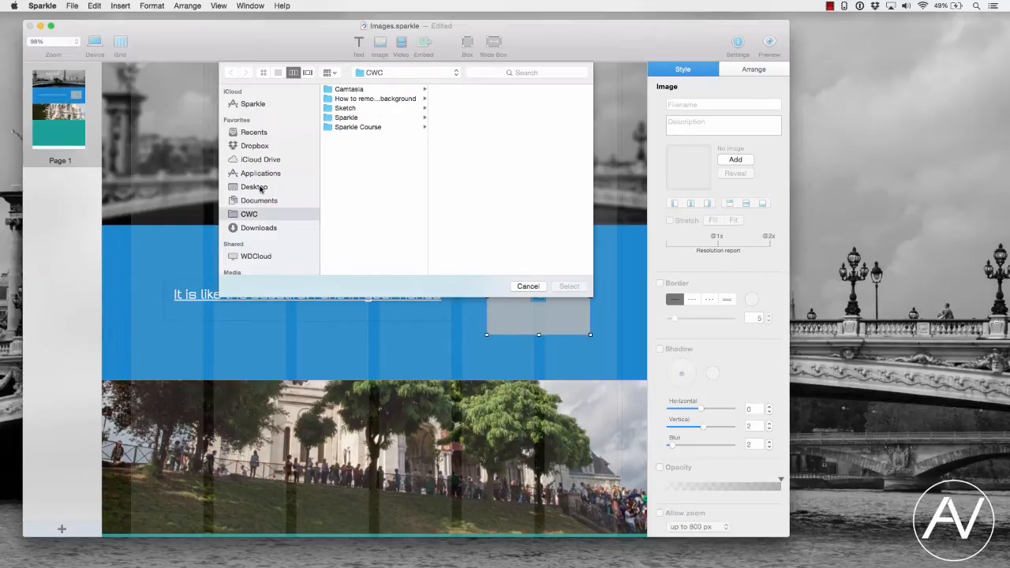
click(260, 188)
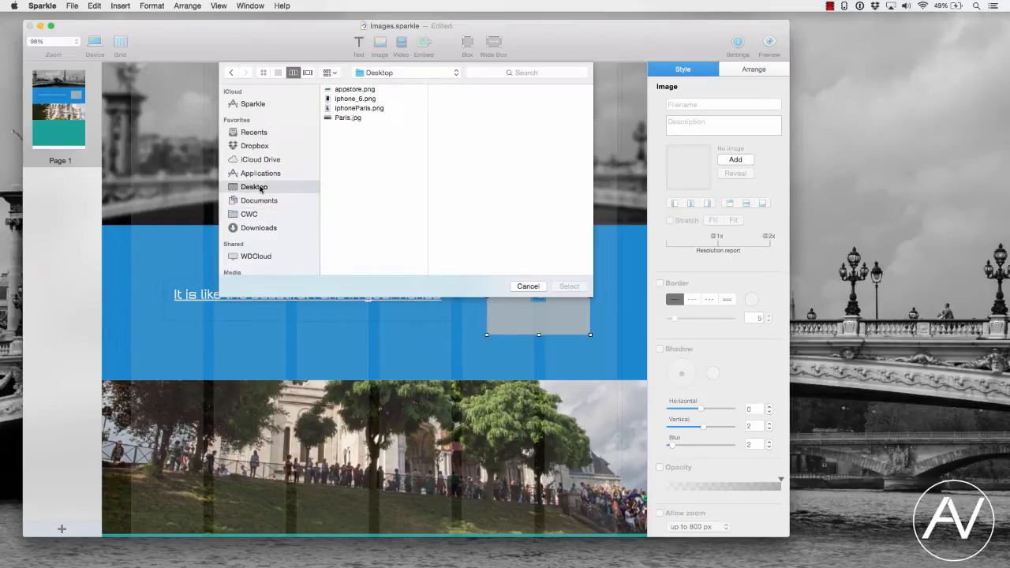
click(354, 111)
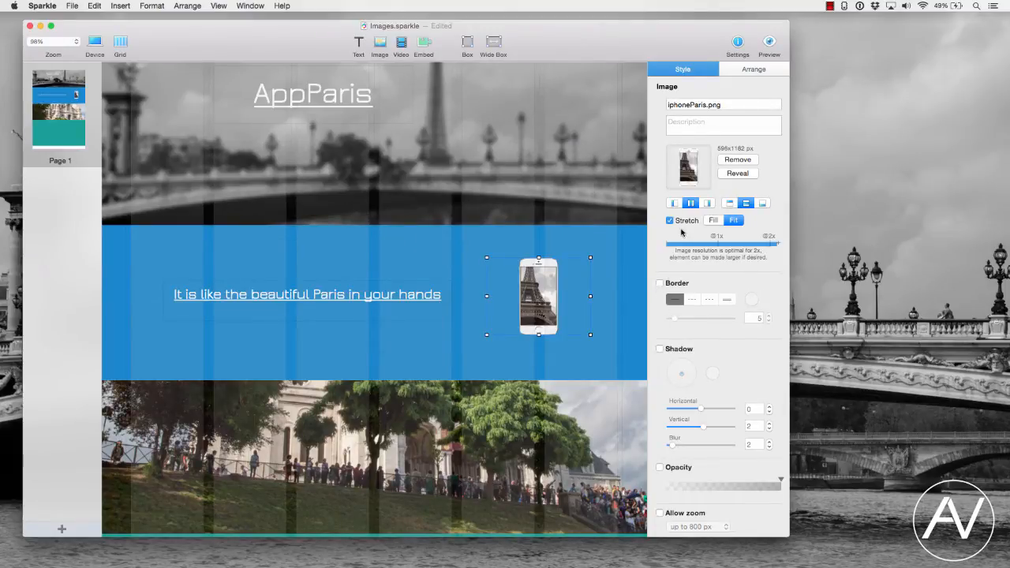
Step: Try the Fill stretch on the phone image, return it to Fit, and extend its height downward to about 396 px
click(713, 221)
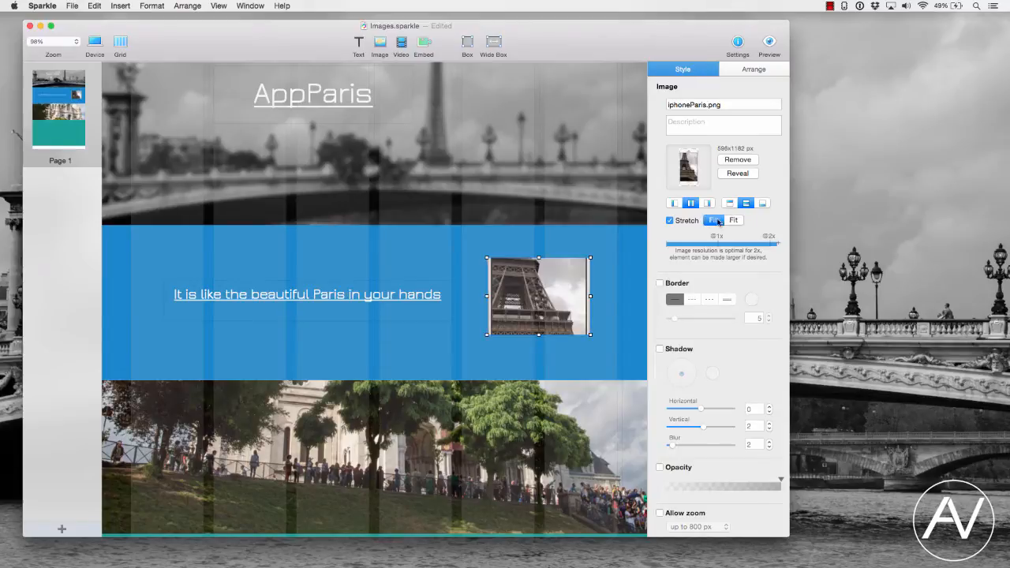
click(731, 220)
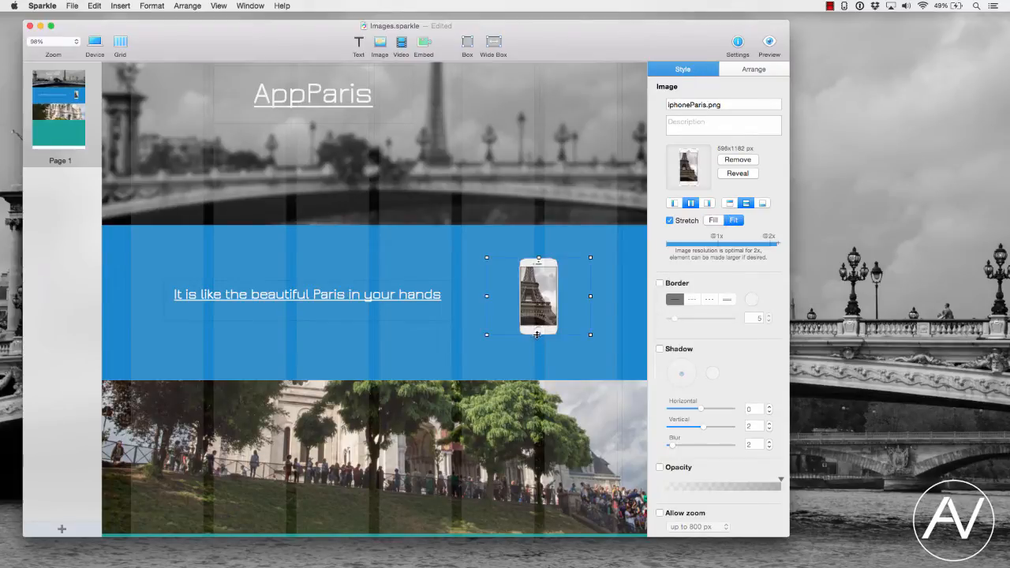
drag(539, 335, 545, 466)
click(770, 43)
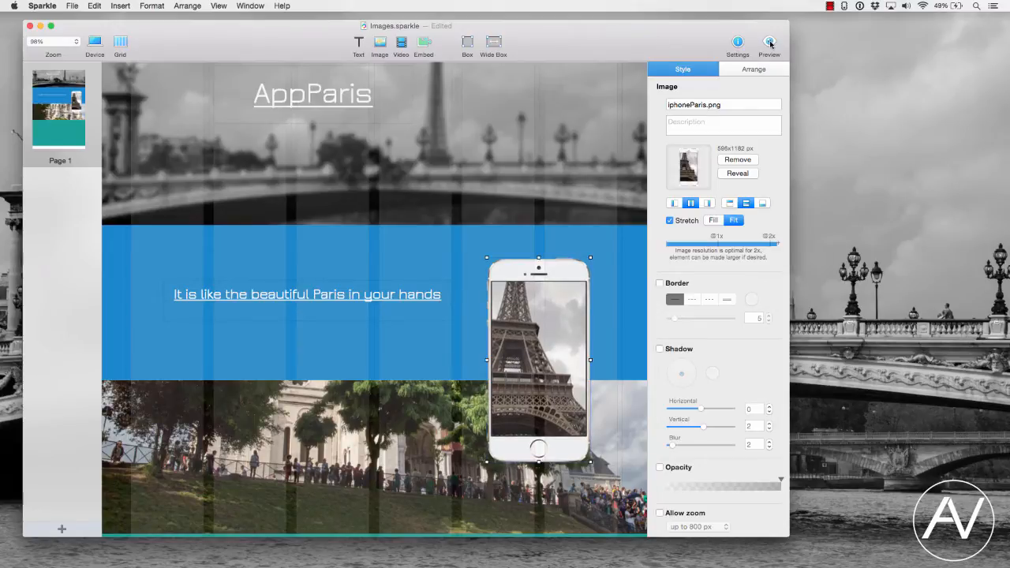
Step: Send the phone image to the back of the page and bring it to the front again
click(695, 60)
click(753, 69)
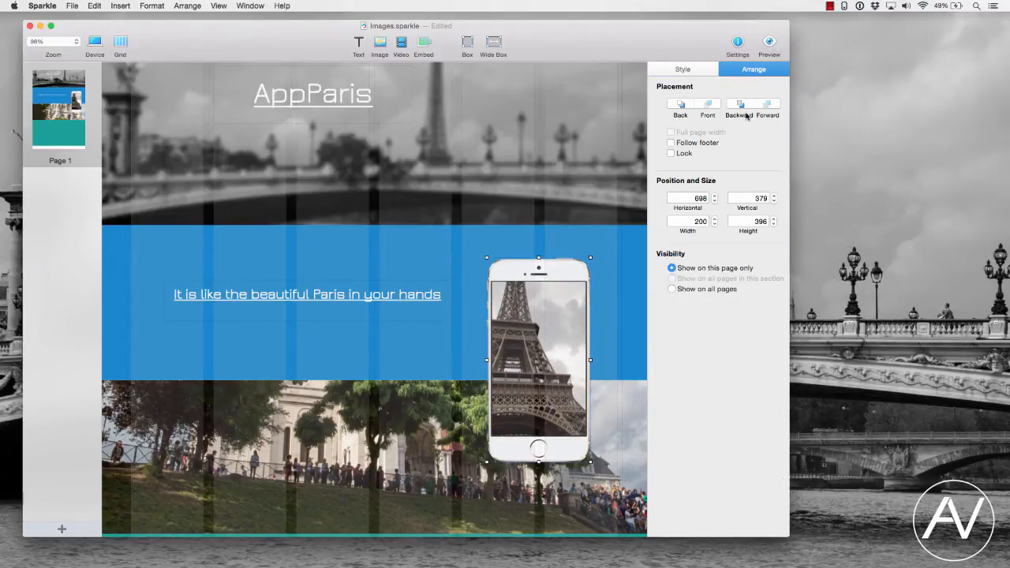
click(685, 107)
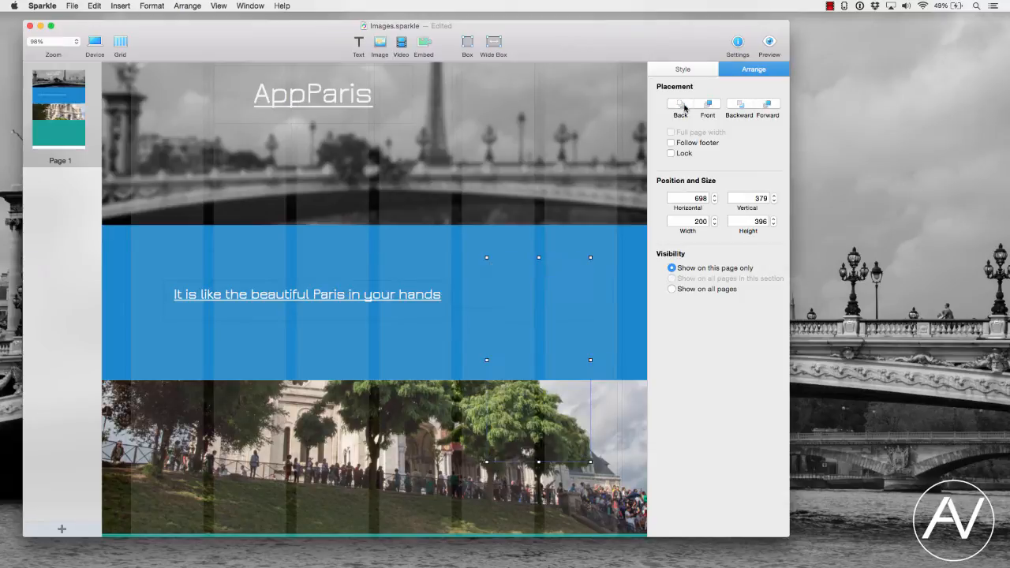
click(712, 105)
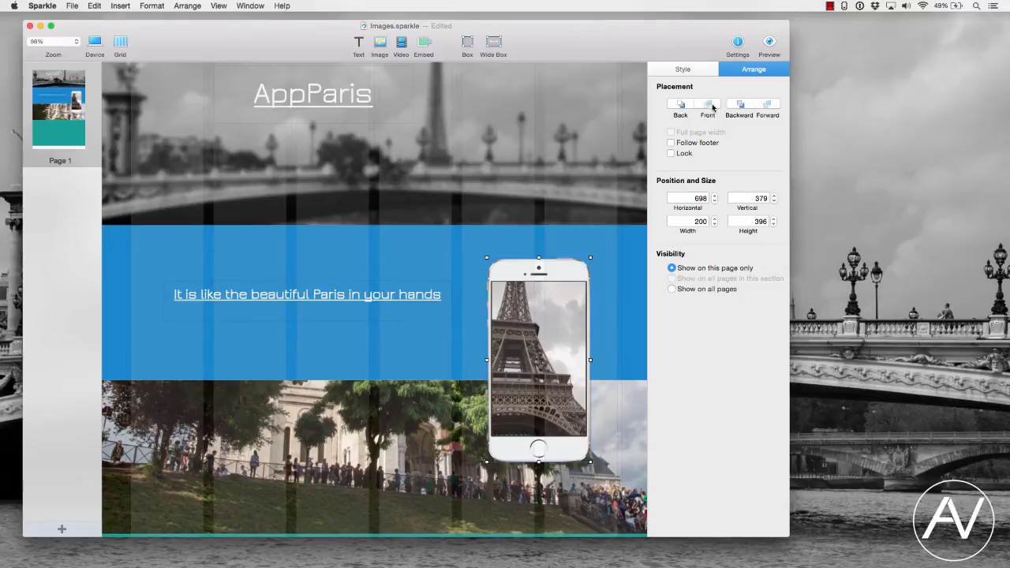
Step: Move the full-width teal box up against the blue band, at vertical position 616
scroll(426, 433, down, 1)
scroll(426, 433, down, 3)
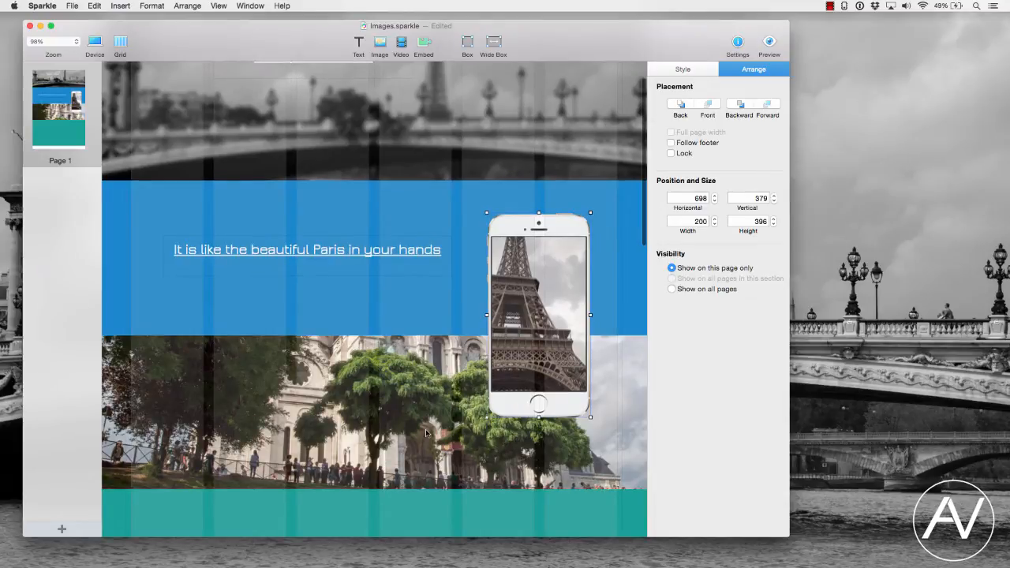
scroll(427, 433, down, 1)
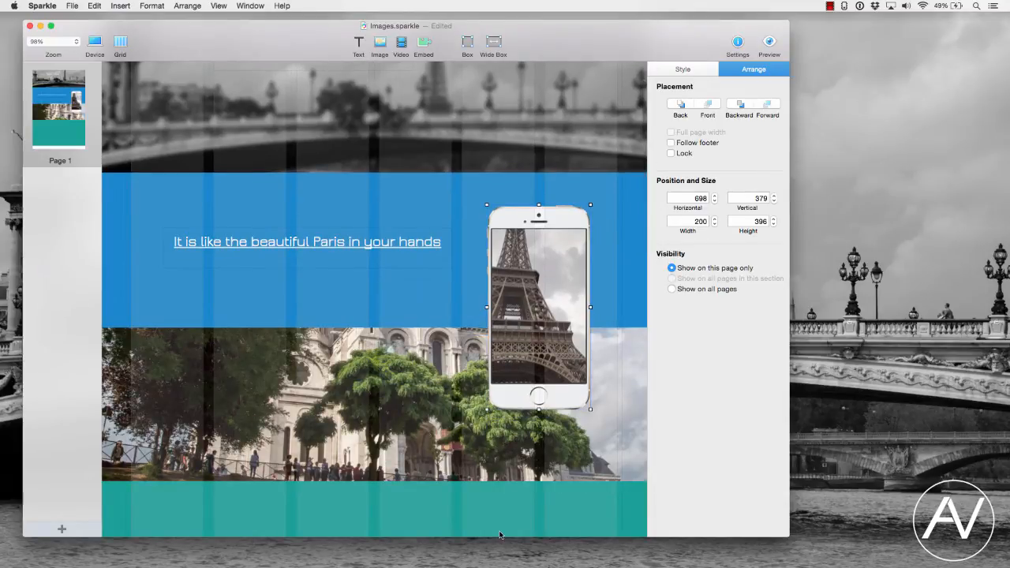
click(495, 431)
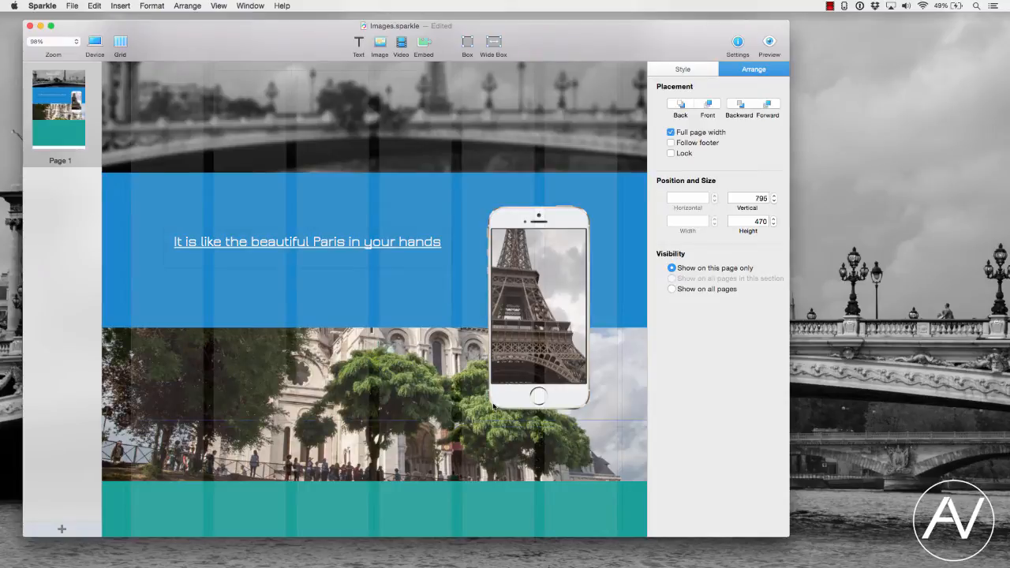
drag(500, 338, 506, 362)
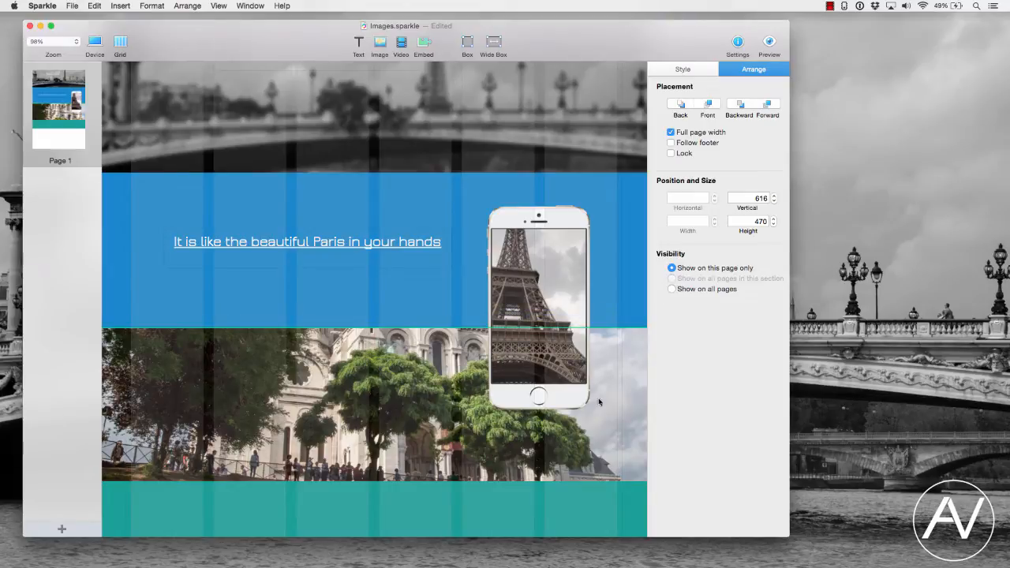
Step: Send the church photo band to the back, then bring it to the front, over the phone image
click(464, 455)
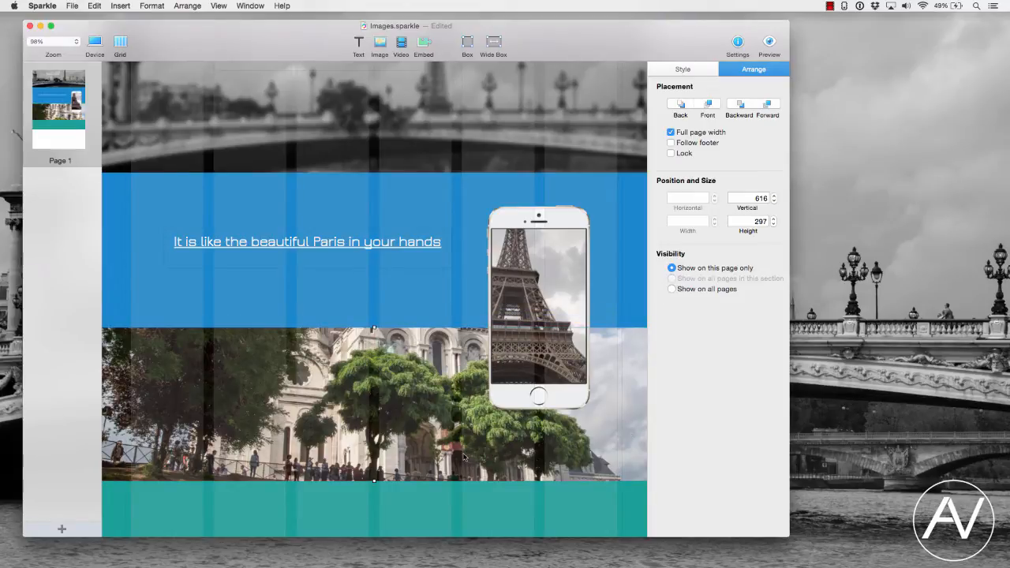
scroll(464, 455, down, 2)
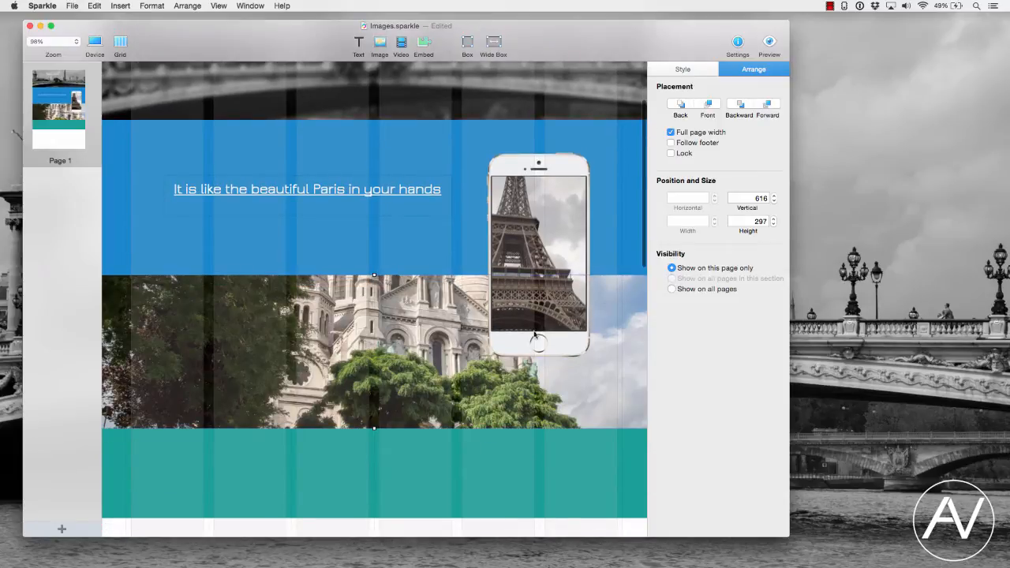
click(687, 104)
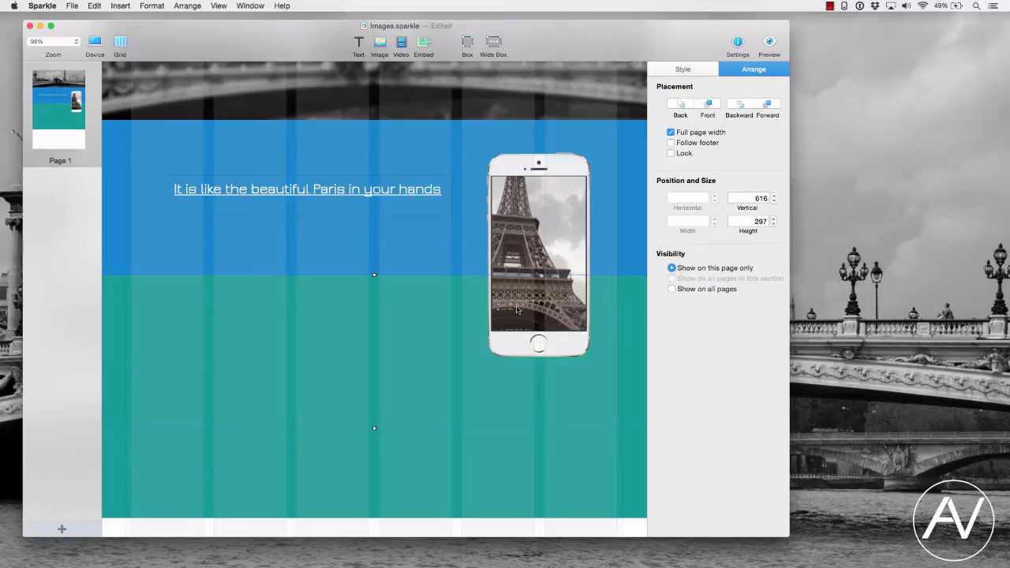
click(706, 105)
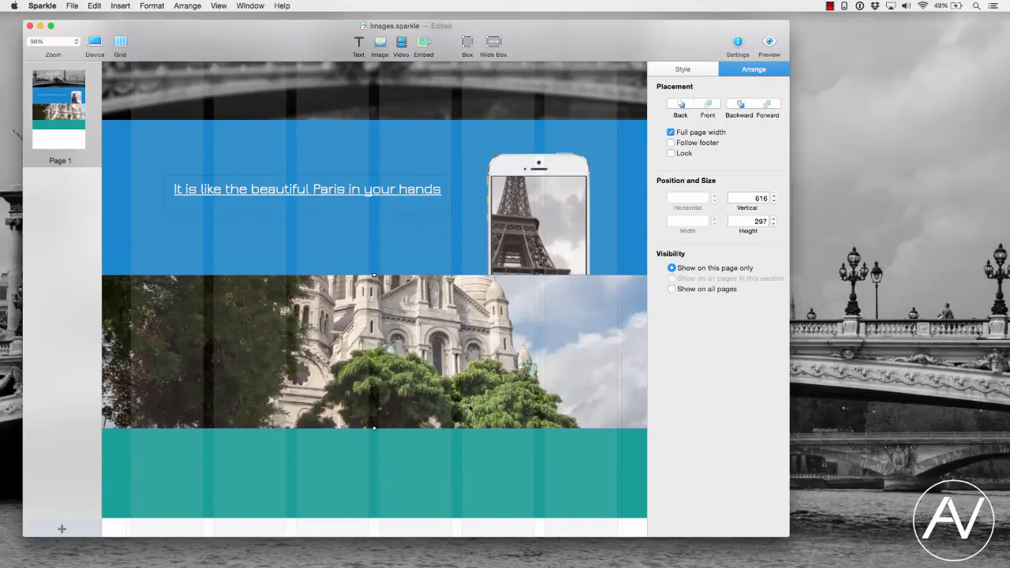
Step: Move the church photo band down near the lower edge of the teal box, to vertical position 1069
drag(461, 462, 463, 548)
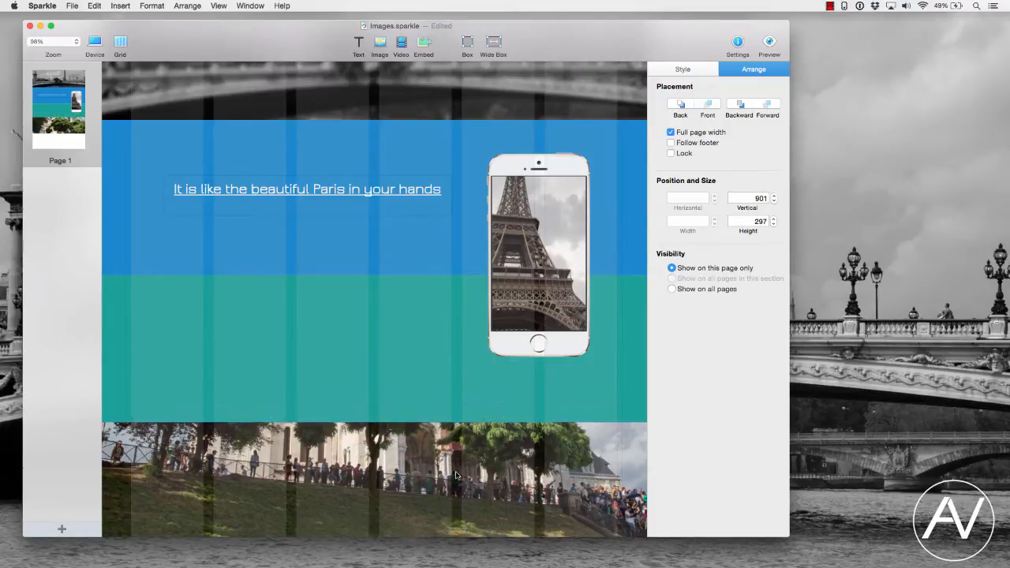
scroll(425, 350, down, 3)
scroll(425, 349, down, 3)
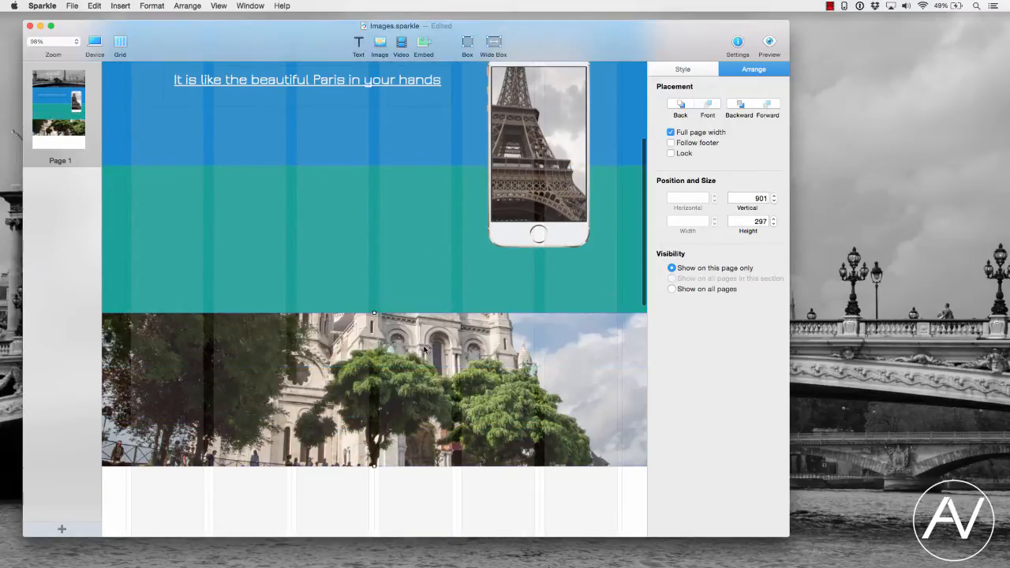
drag(425, 350, 435, 437)
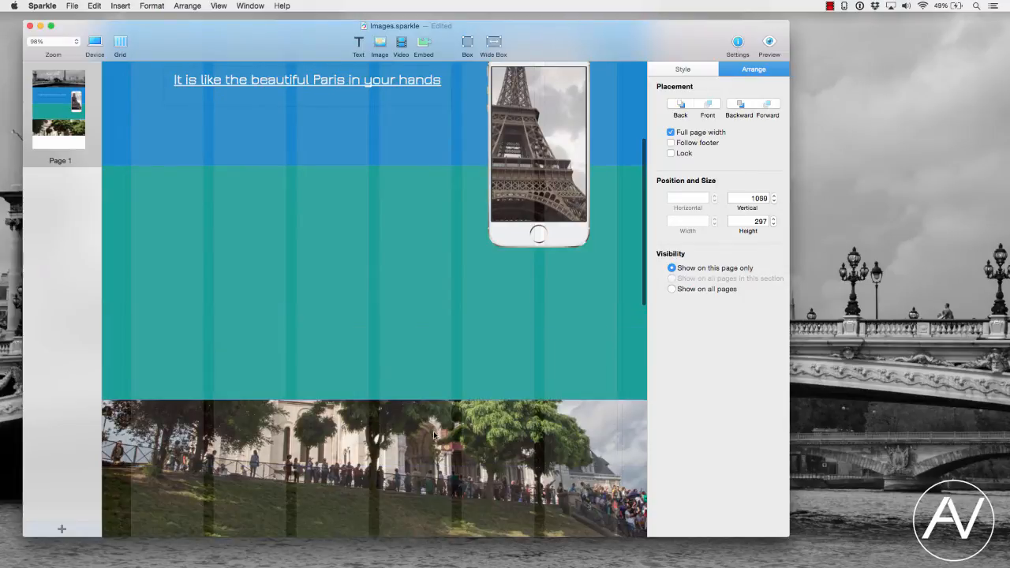
Step: Bring the full-width teal box to the front so it covers the lower part of the phone image
click(430, 231)
scroll(546, 246, up, 4)
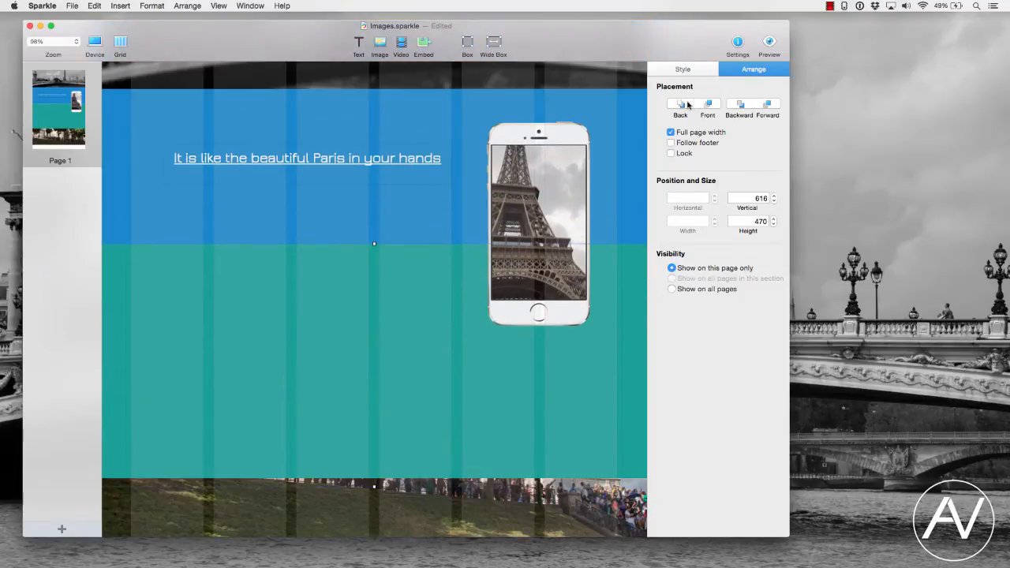
click(704, 104)
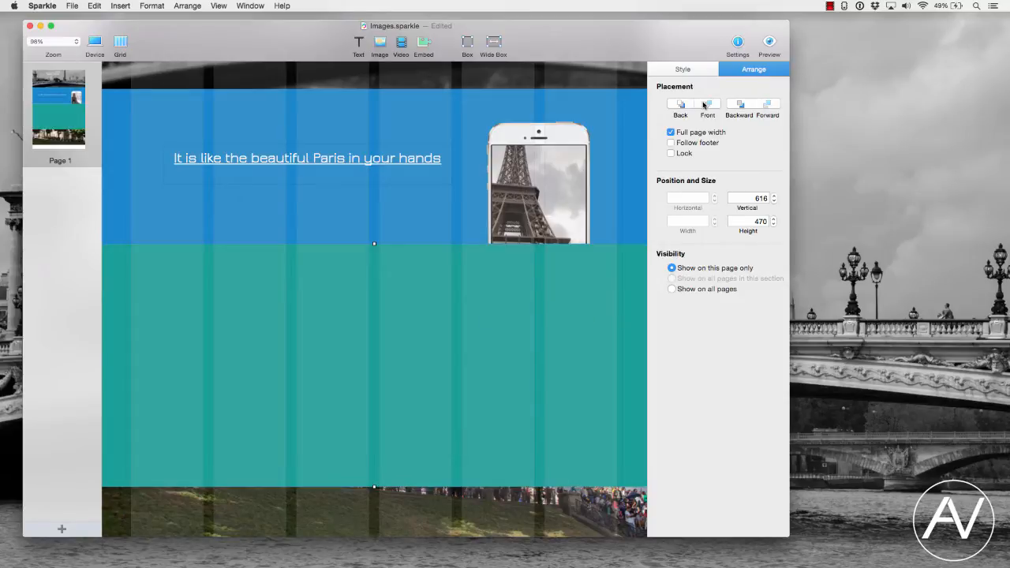
scroll(402, 251, up, 3)
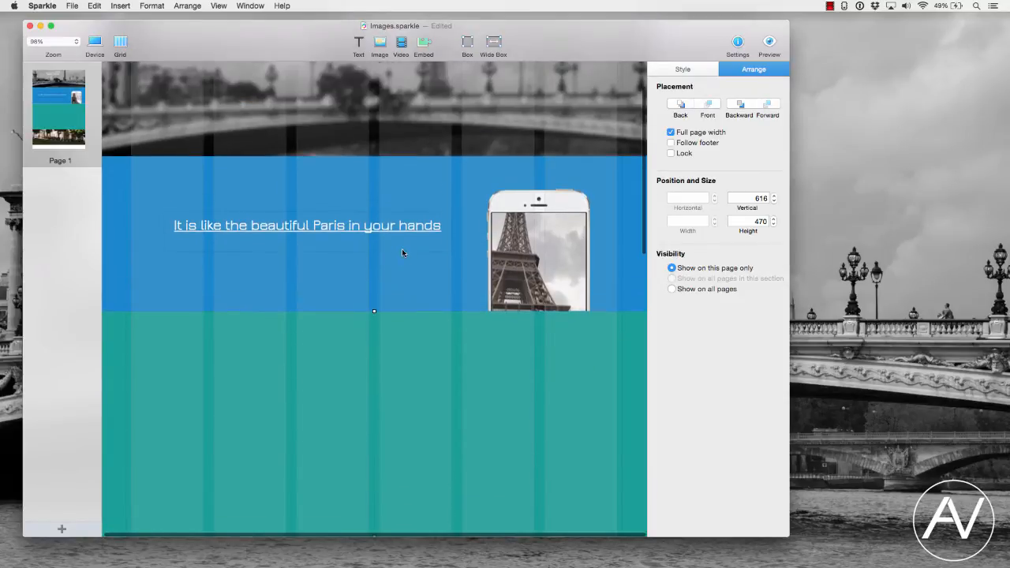
scroll(449, 298, up, 3)
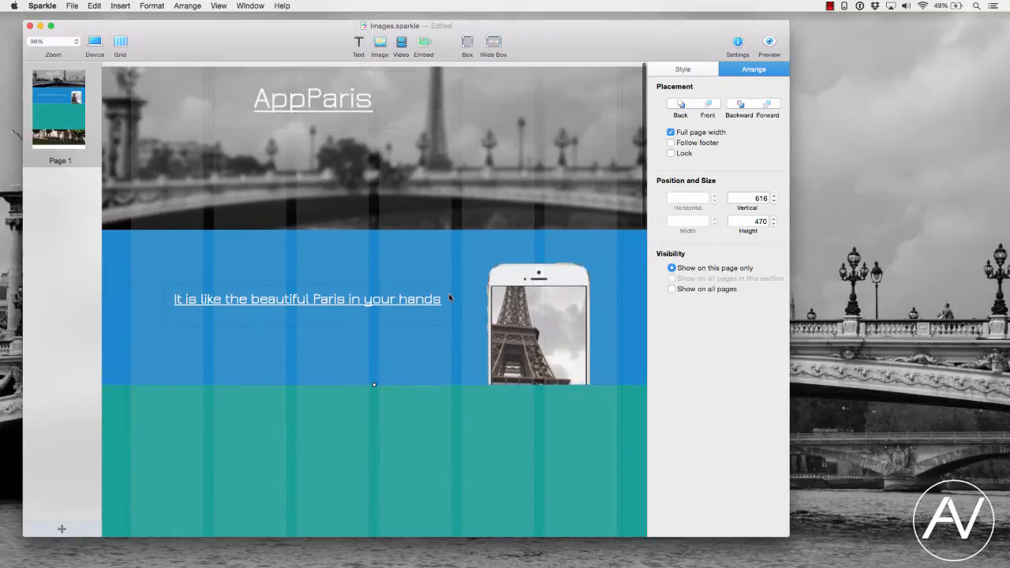
Step: Enlarge the phone image from its upper-left corner and nudge it slightly right and down within the blue band
click(539, 303)
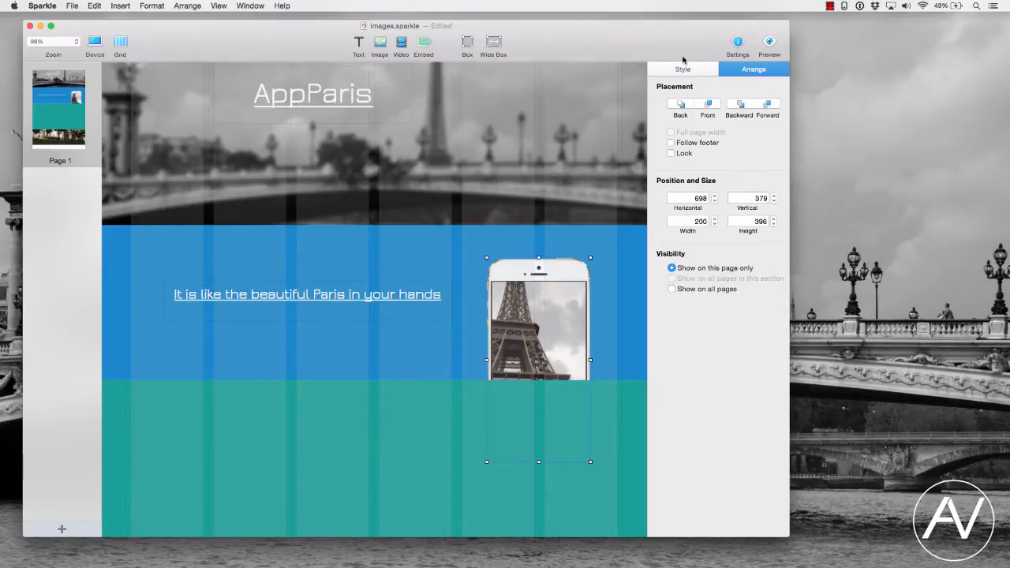
click(683, 70)
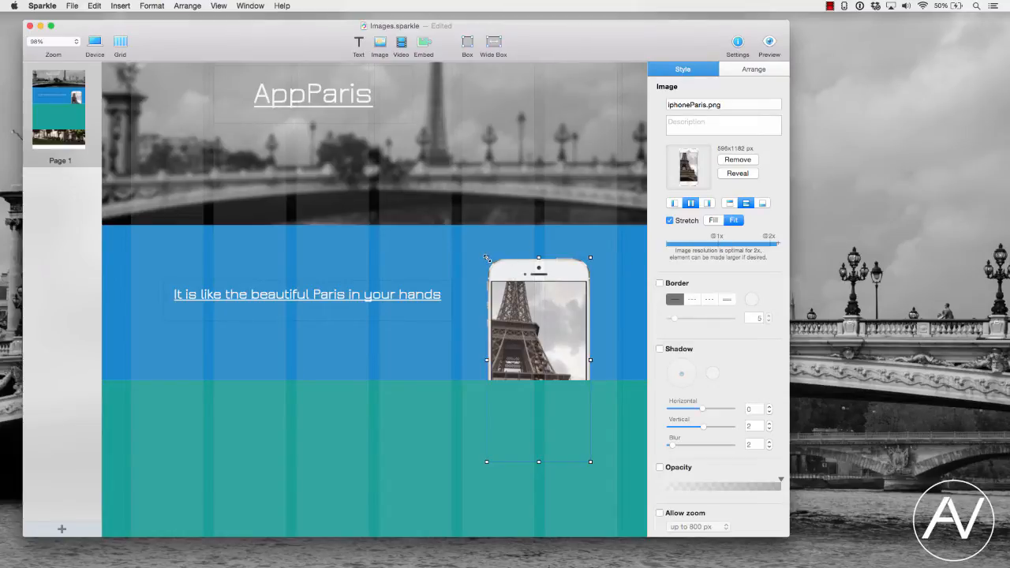
drag(487, 258, 456, 240)
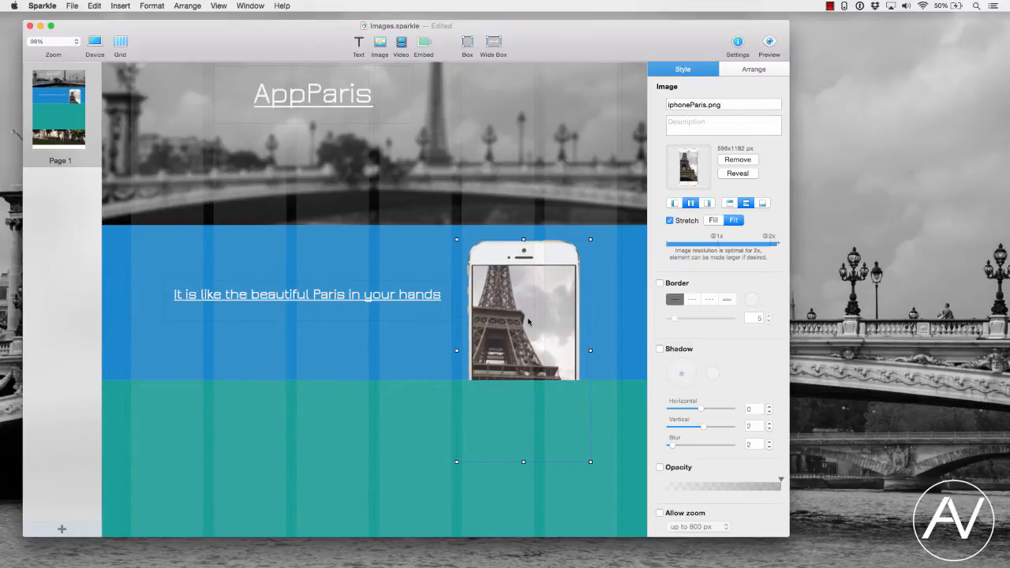
drag(530, 318, 534, 323)
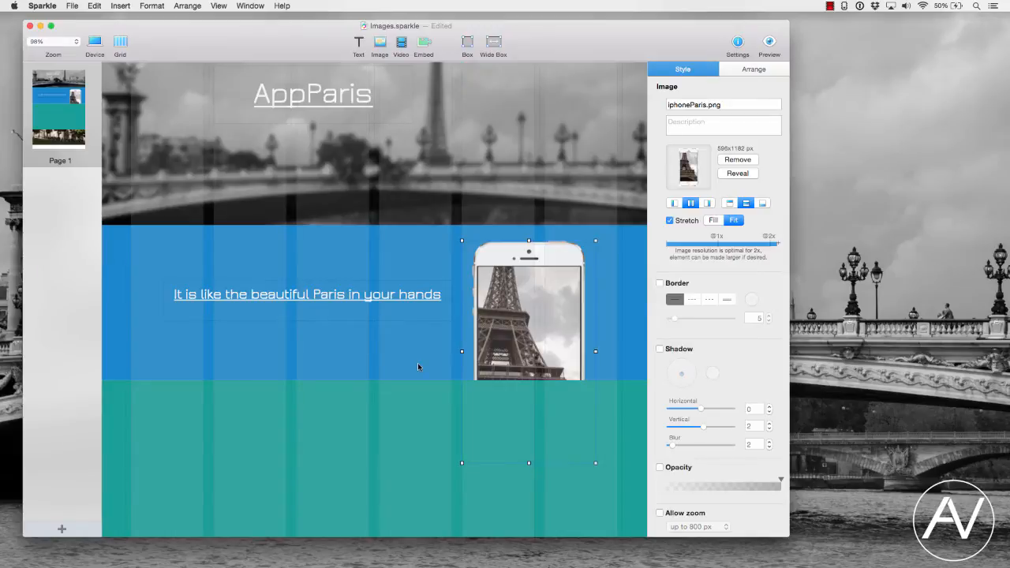
Step: Give the phone image the description "This is a example of the AppParis"
click(418, 365)
click(520, 305)
click(714, 117)
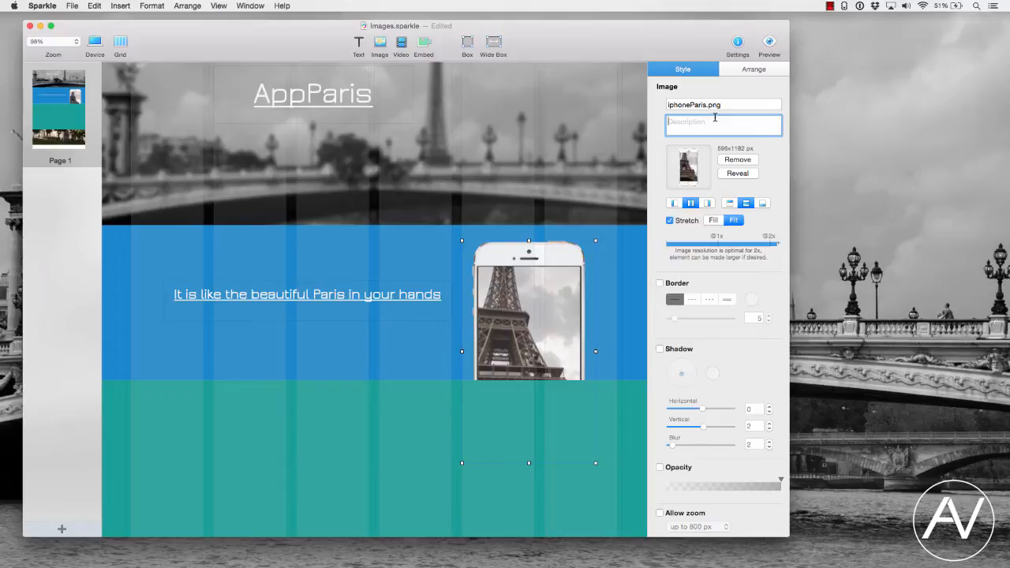
text(This is a example of the AppPari)
text(s)
key(Return)
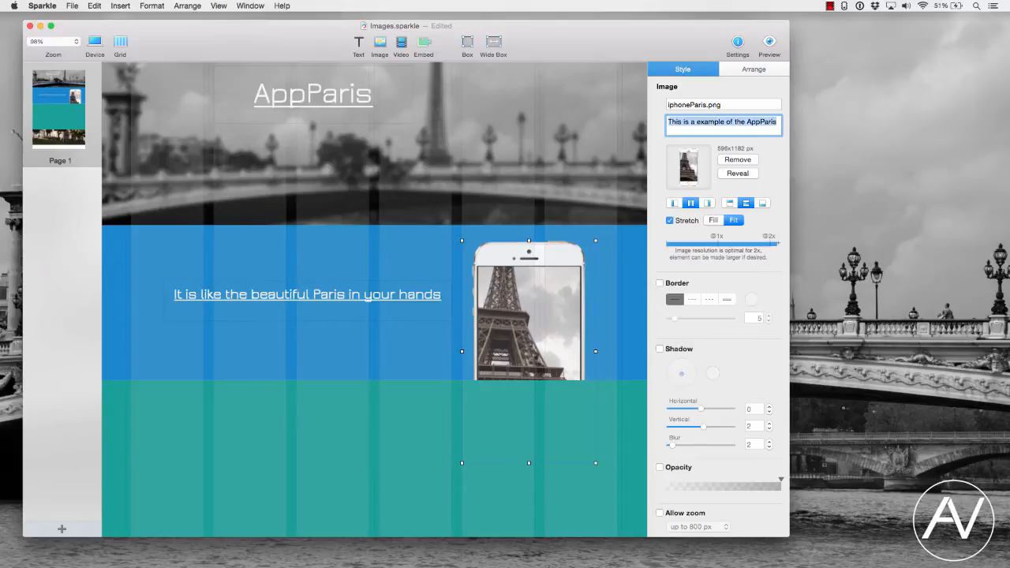
Step: Enable a border on the phone image and reselect the image to show its border settings
click(659, 282)
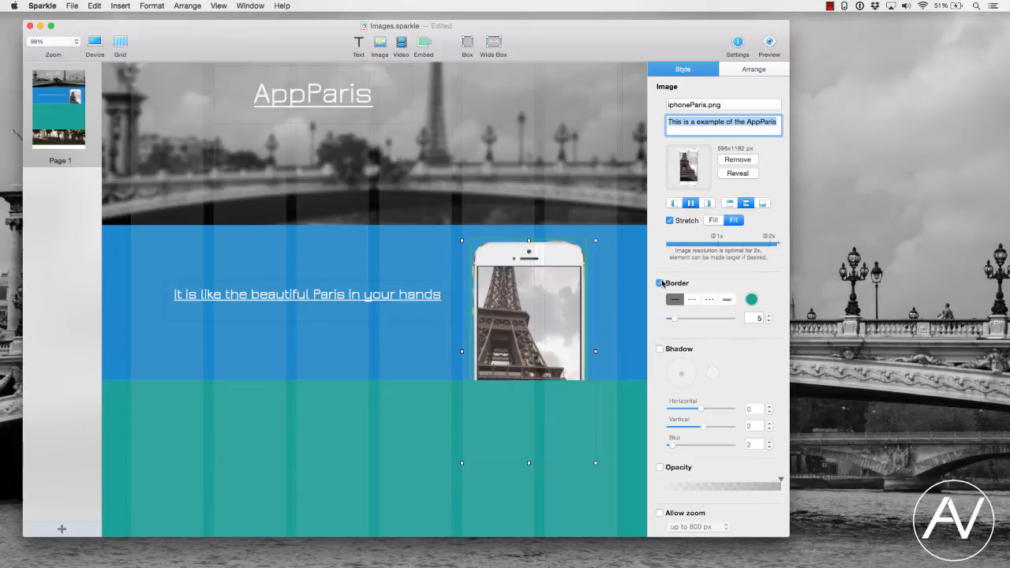
click(609, 281)
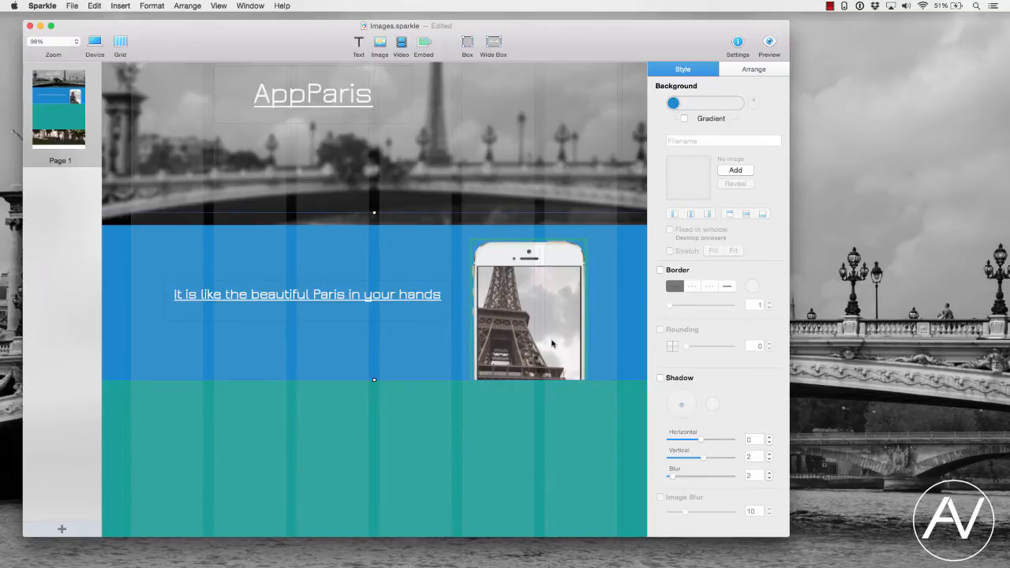
click(499, 261)
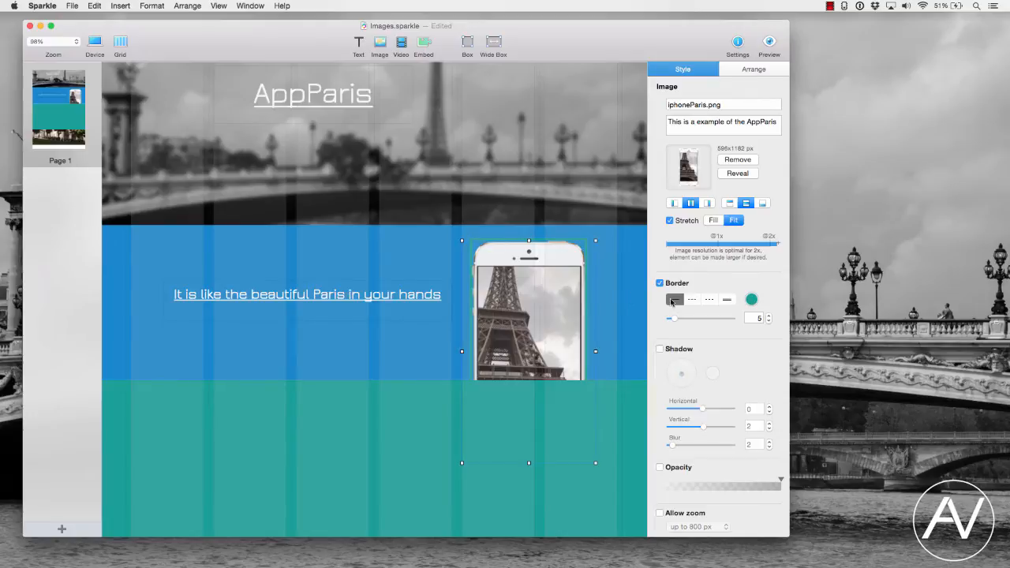
Step: Turn off the border on the phone image
click(660, 283)
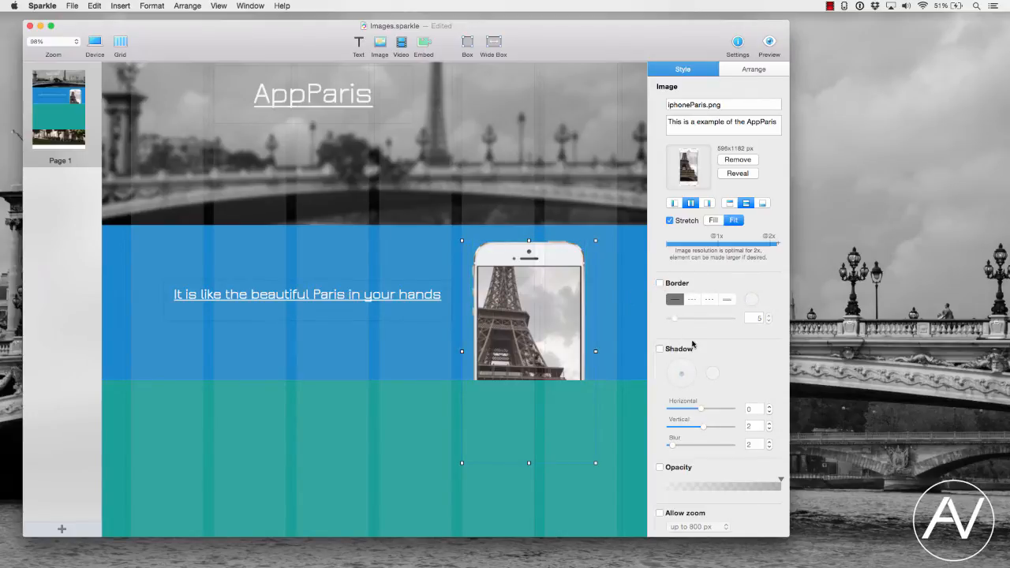
Step: Try a shadow on the phone image offset 18 horizontally and -15 vertically, and turn the shadow off again
scroll(683, 366, down, 1)
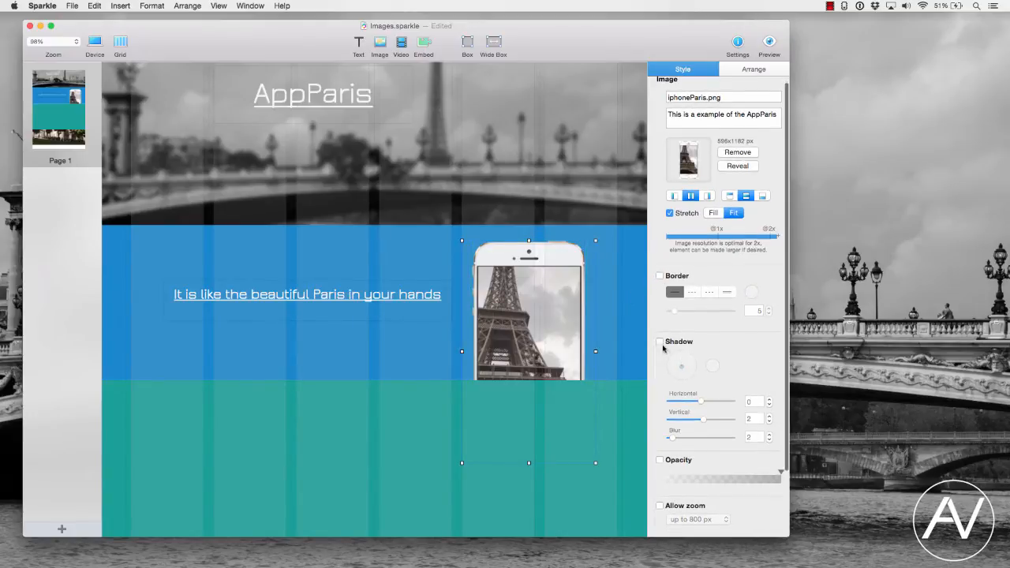
click(659, 342)
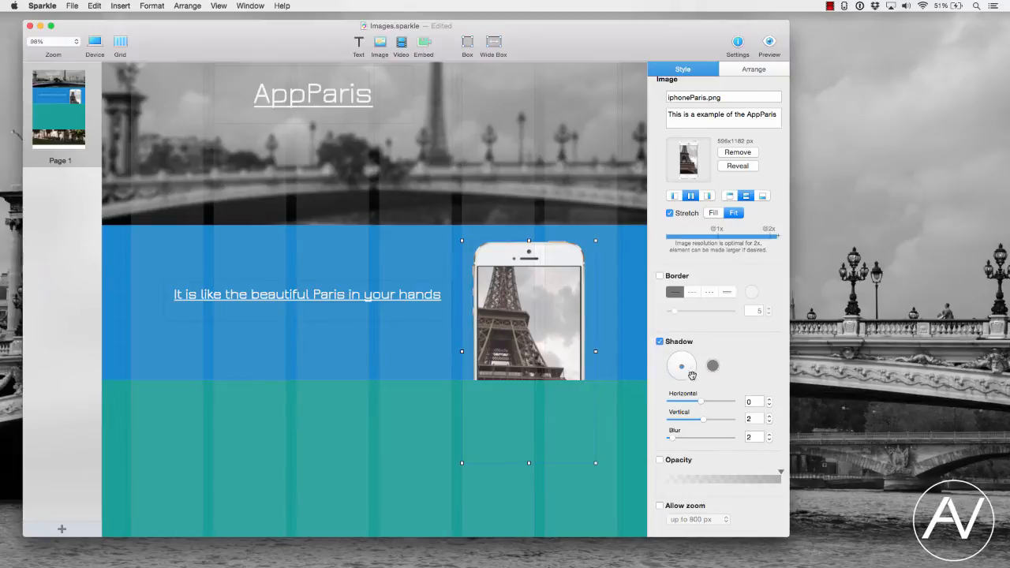
drag(682, 365, 717, 339)
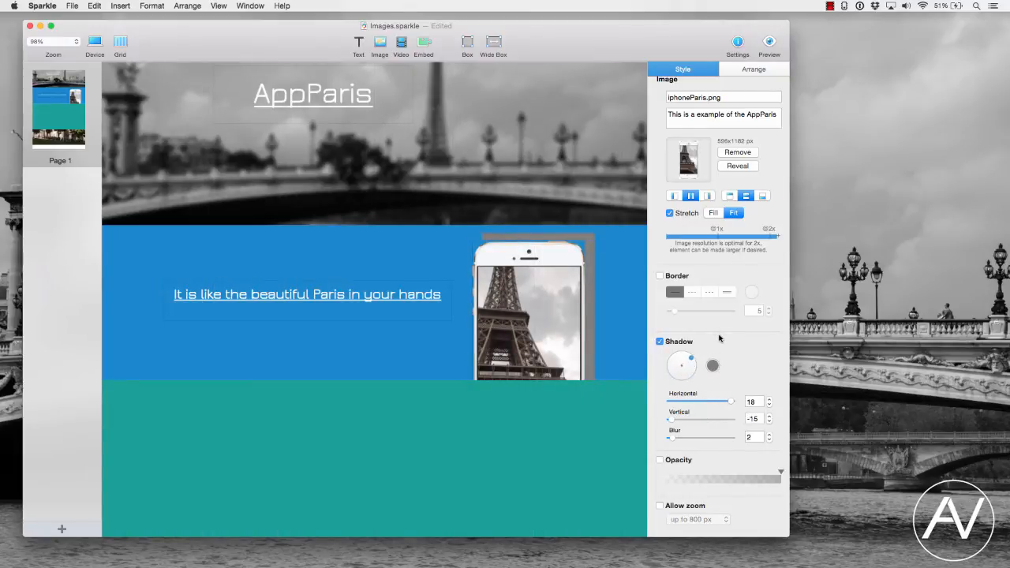
click(500, 241)
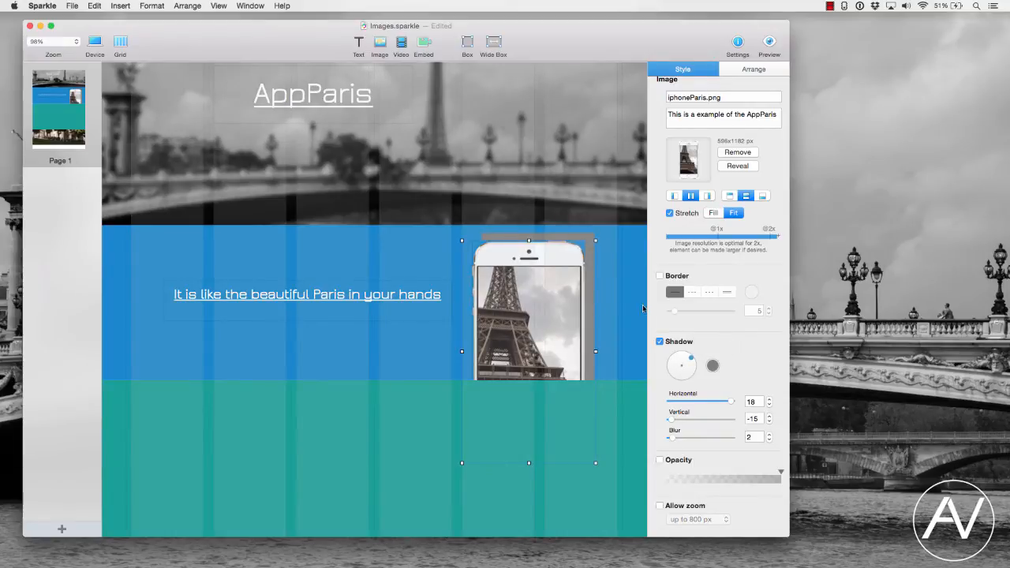
click(659, 341)
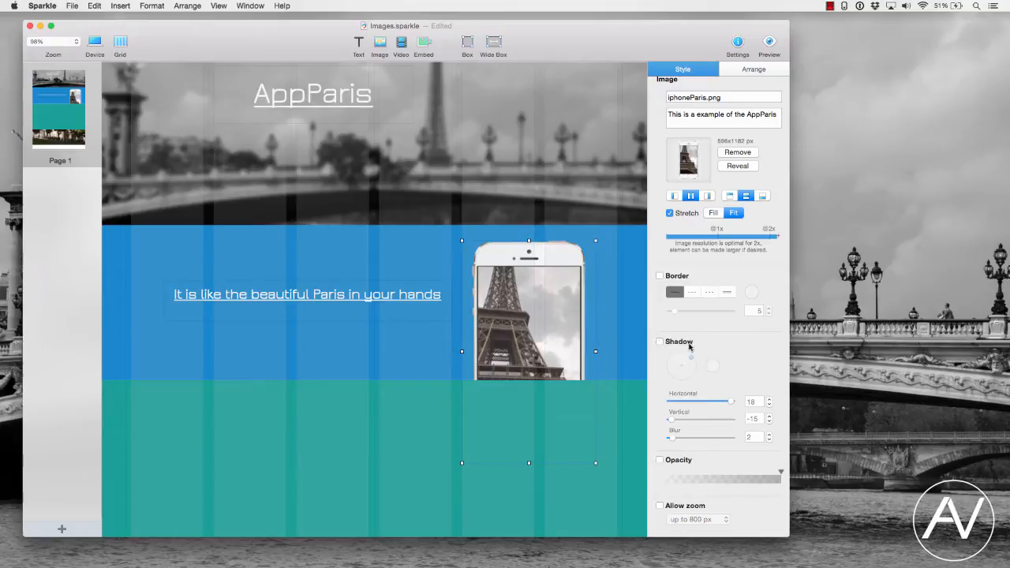
Step: Try the opacity setting on the phone image and turn it off again
scroll(726, 391, down, 3)
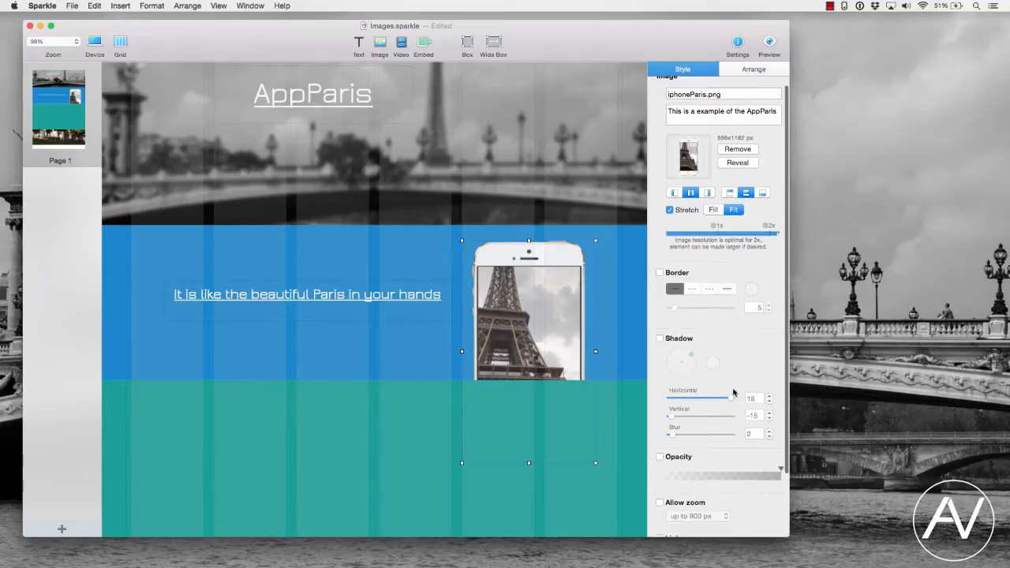
click(661, 430)
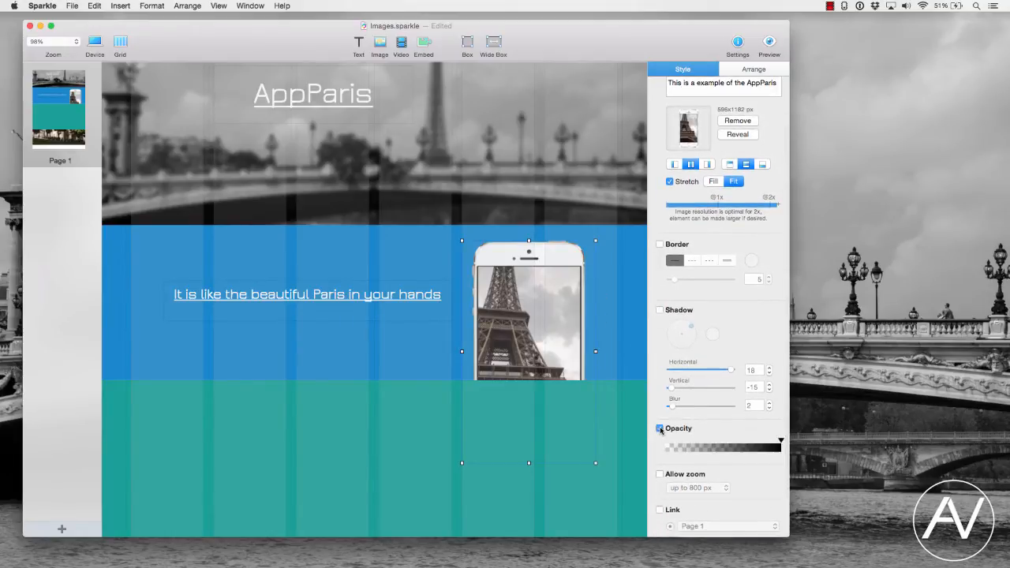
drag(778, 442, 818, 444)
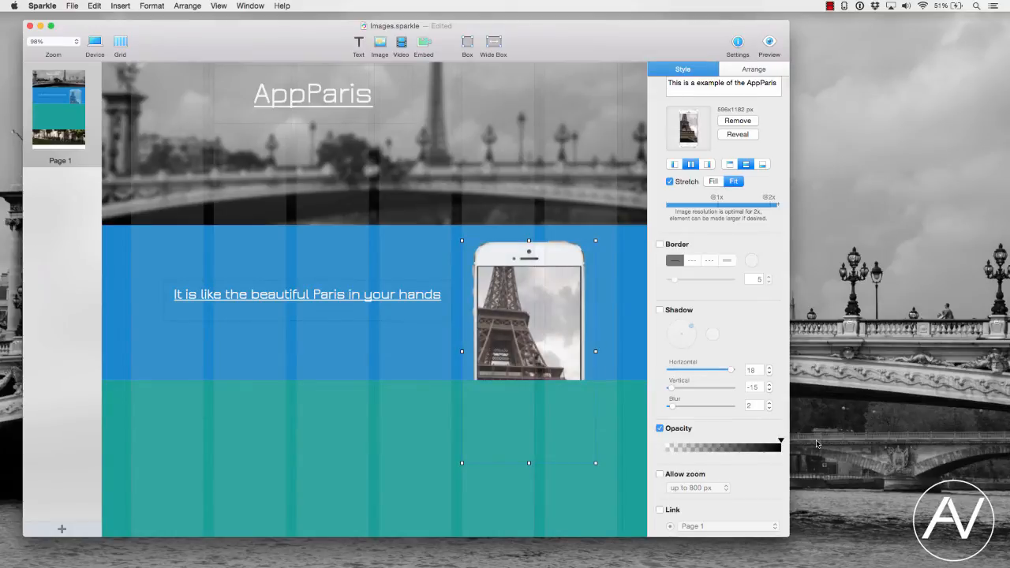
click(661, 429)
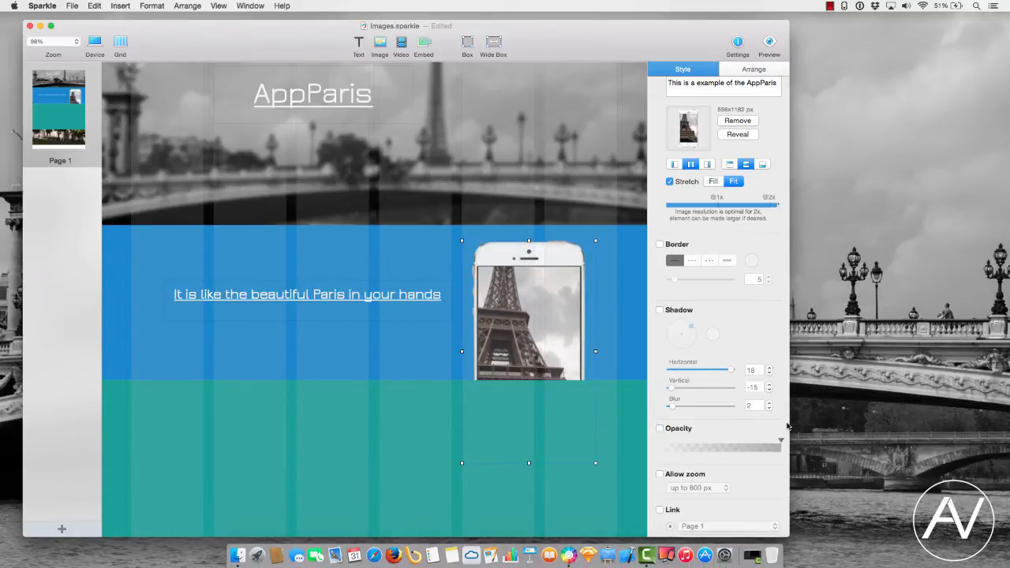
Step: Allow the phone image to zoom up to 800 px and reselect it to check its link settings
scroll(700, 411, down, 2)
scroll(699, 411, down, 2)
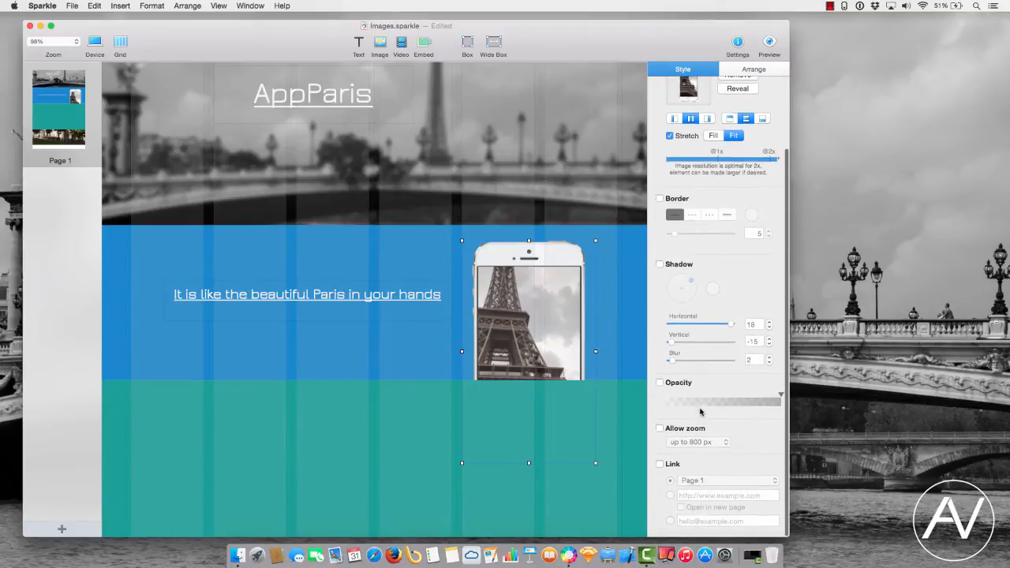
click(661, 429)
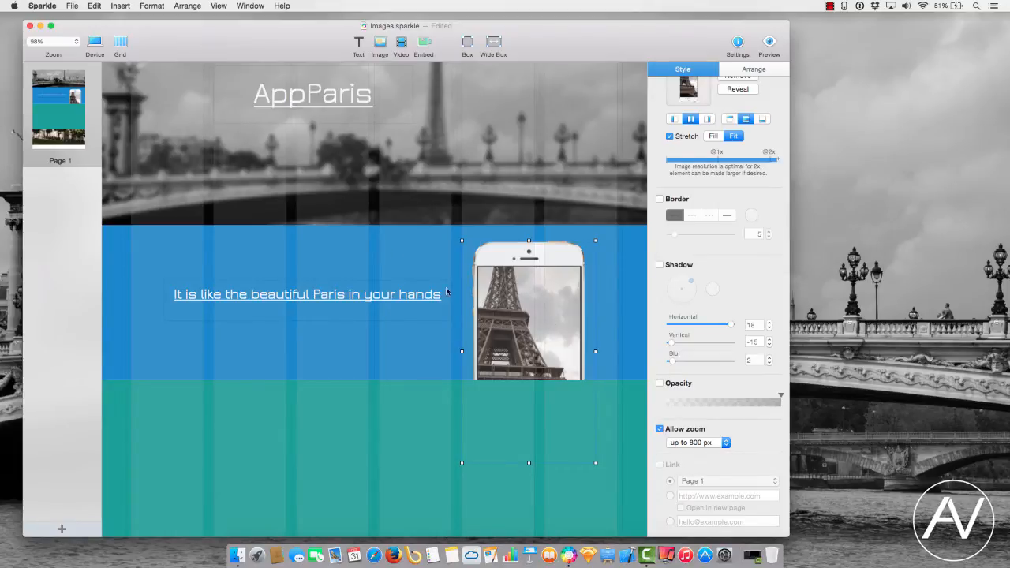
click(395, 257)
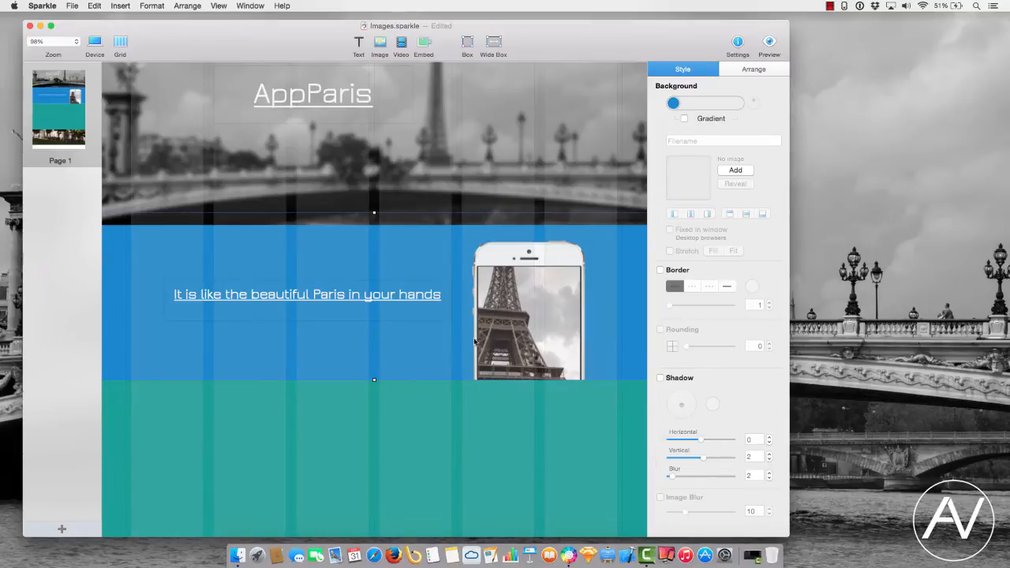
click(520, 336)
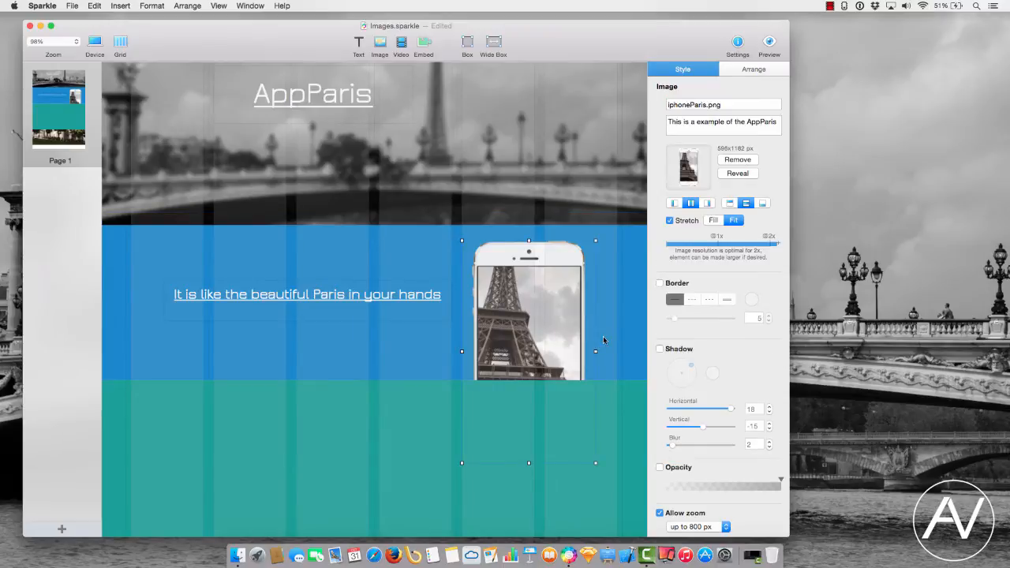
scroll(716, 401, down, 5)
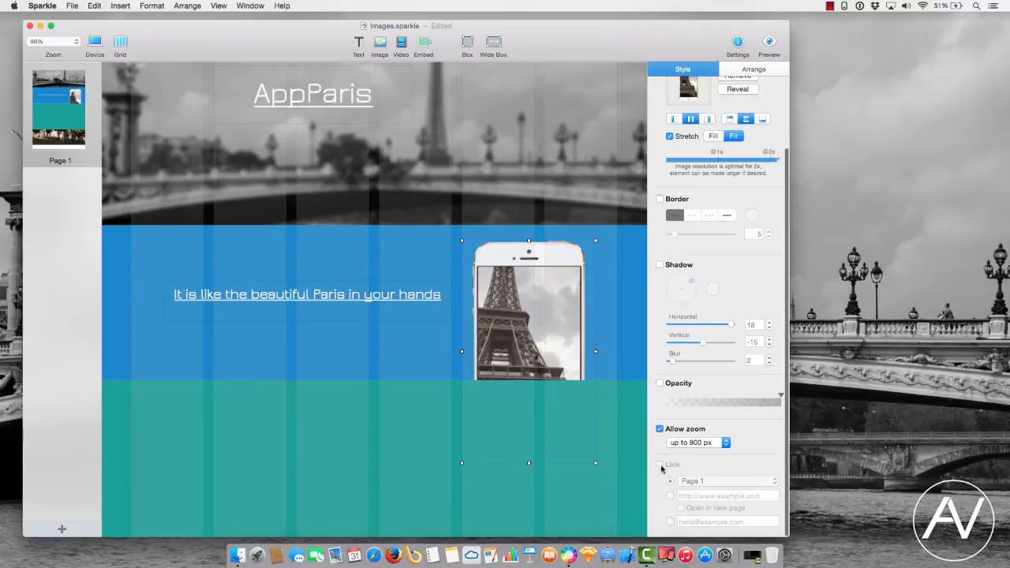
Step: Insert a new image placeholder in the teal band, widen it and position it left of the band's centre
click(302, 430)
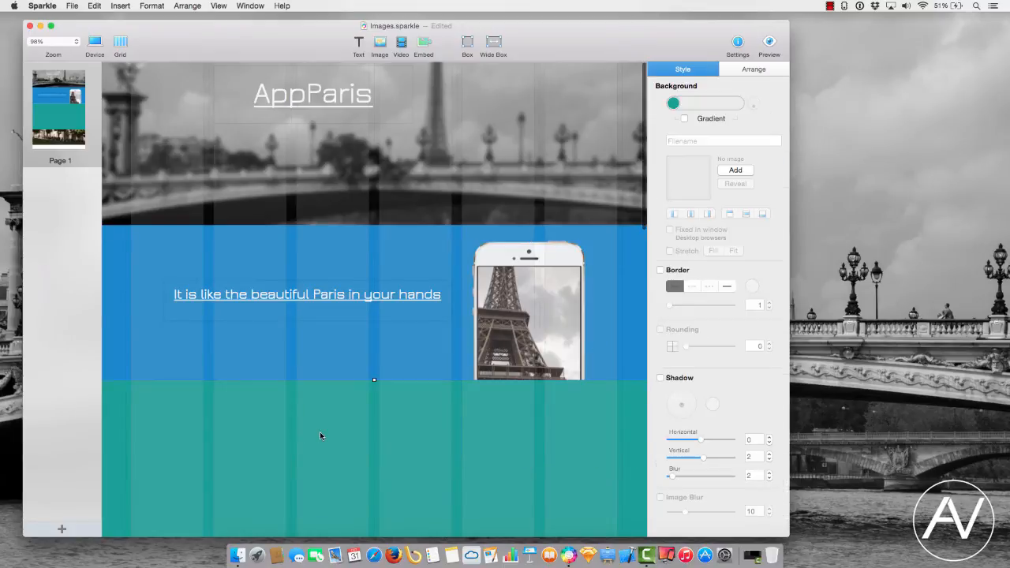
scroll(391, 84, down, 2)
click(380, 45)
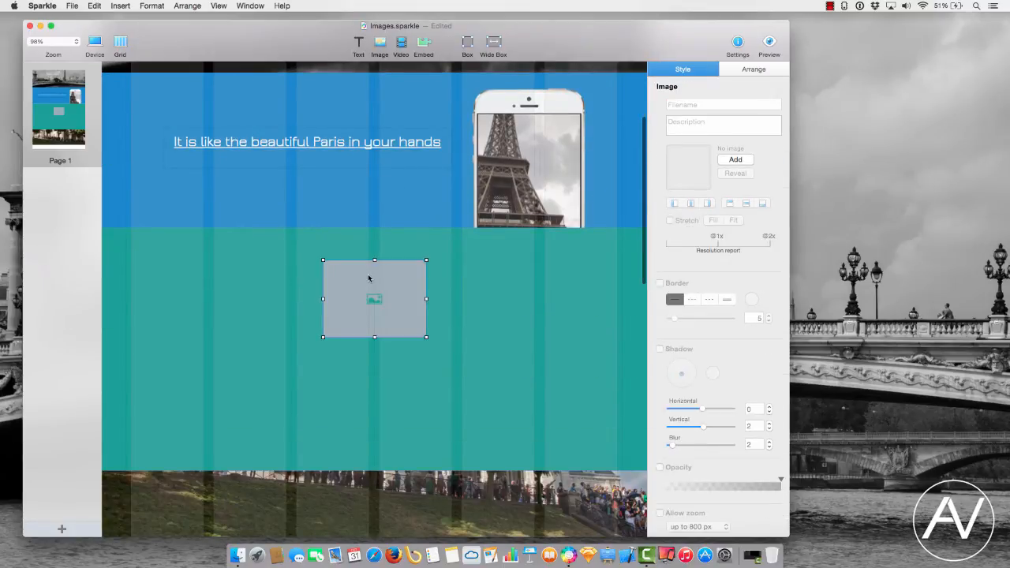
drag(371, 323, 378, 349)
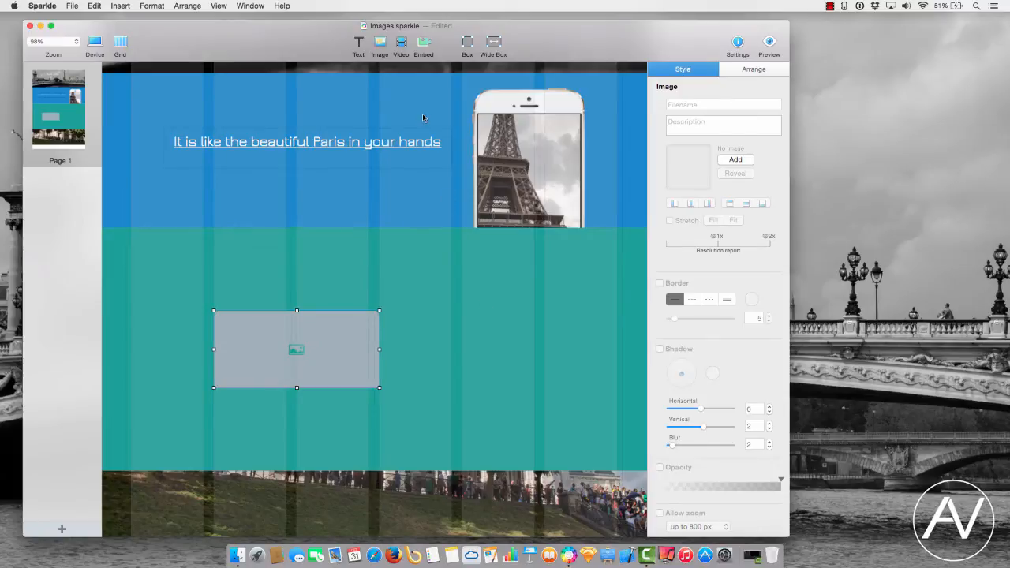
Step: Fill the placeholder with appstore.png from the Desktop and widen the image slightly to the right
double_click(337, 344)
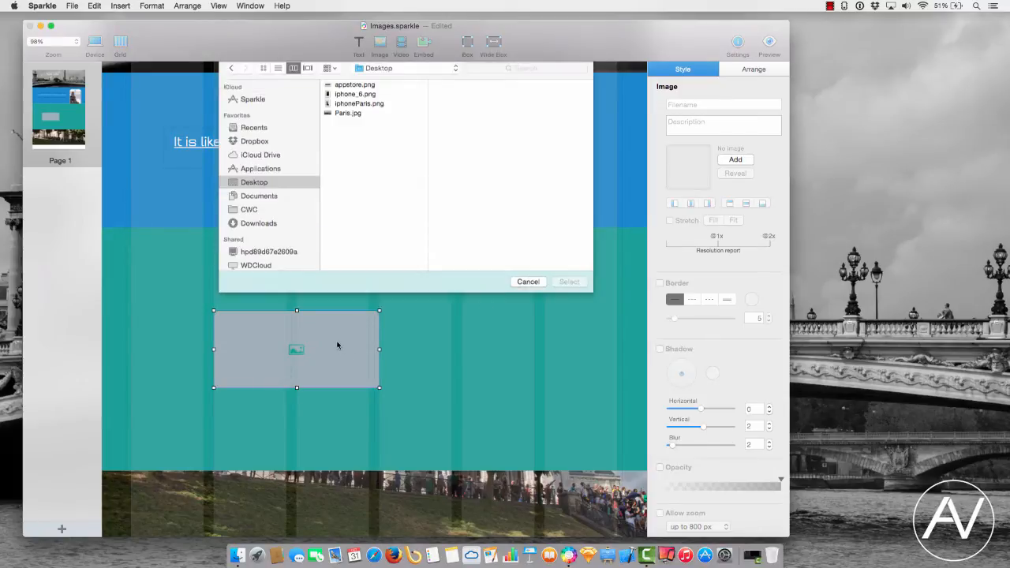
click(347, 90)
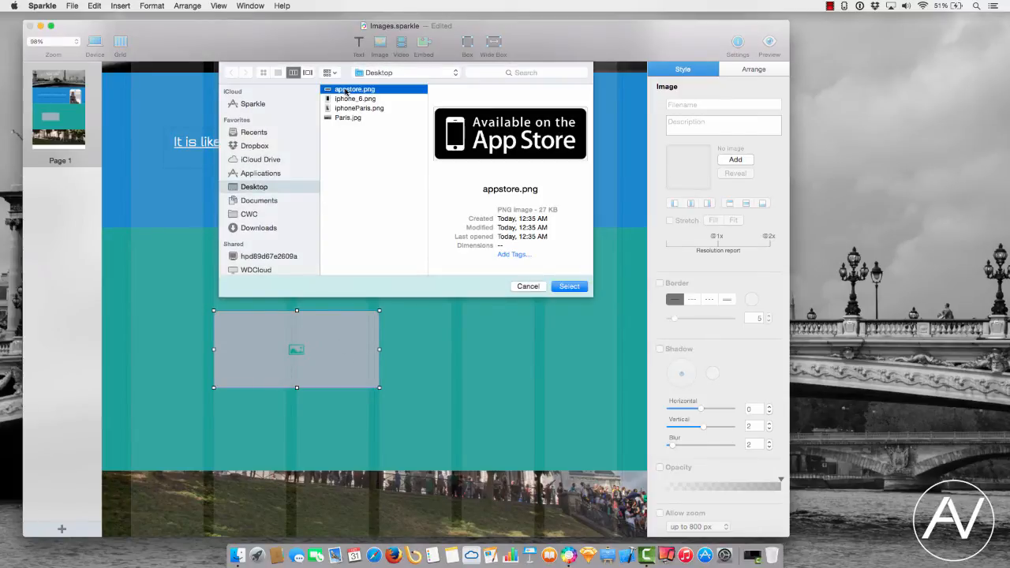
click(563, 286)
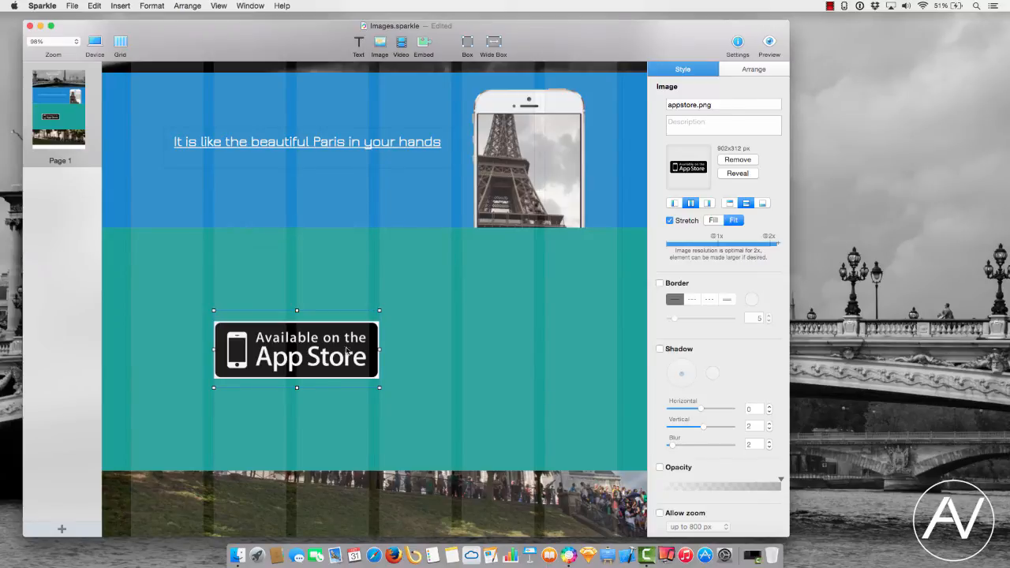
drag(379, 349, 407, 348)
scroll(683, 378, down, 3)
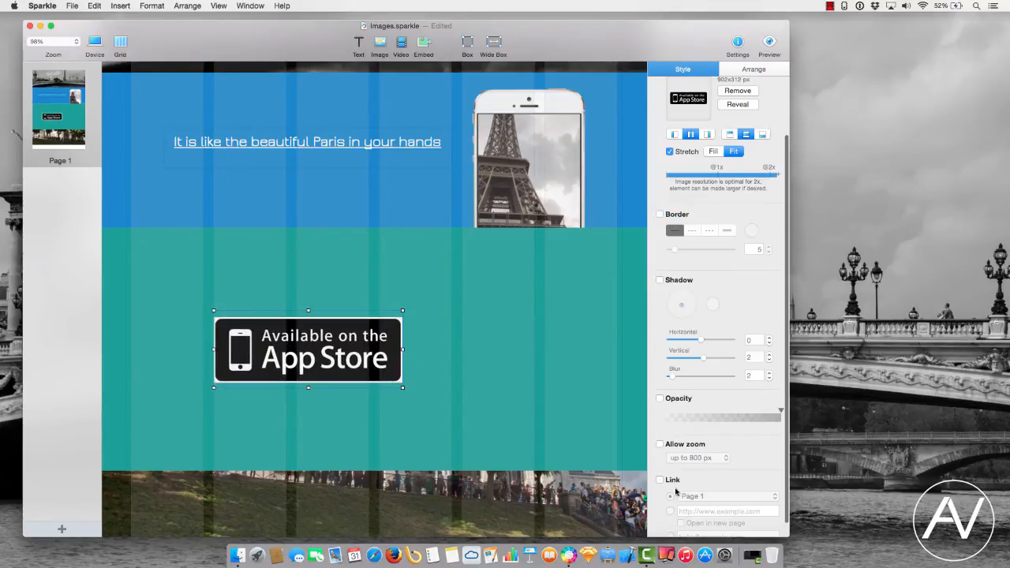
click(660, 480)
click(661, 481)
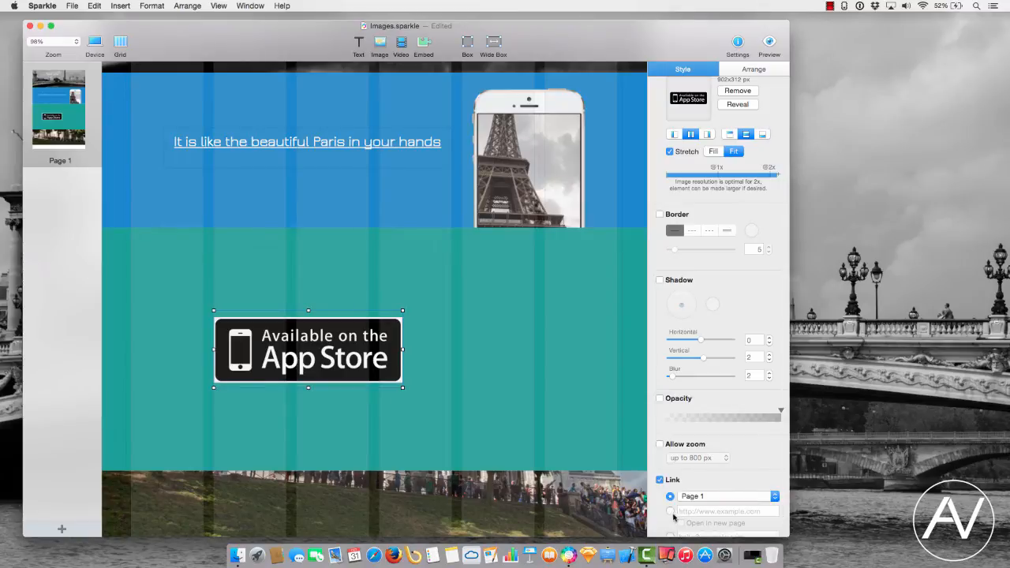
click(671, 512)
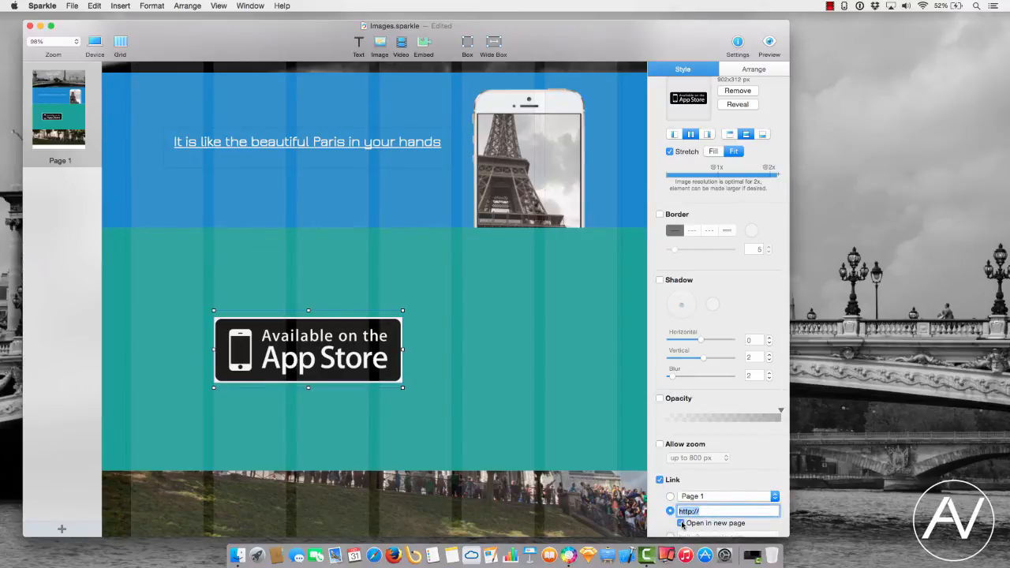
click(682, 524)
click(710, 509)
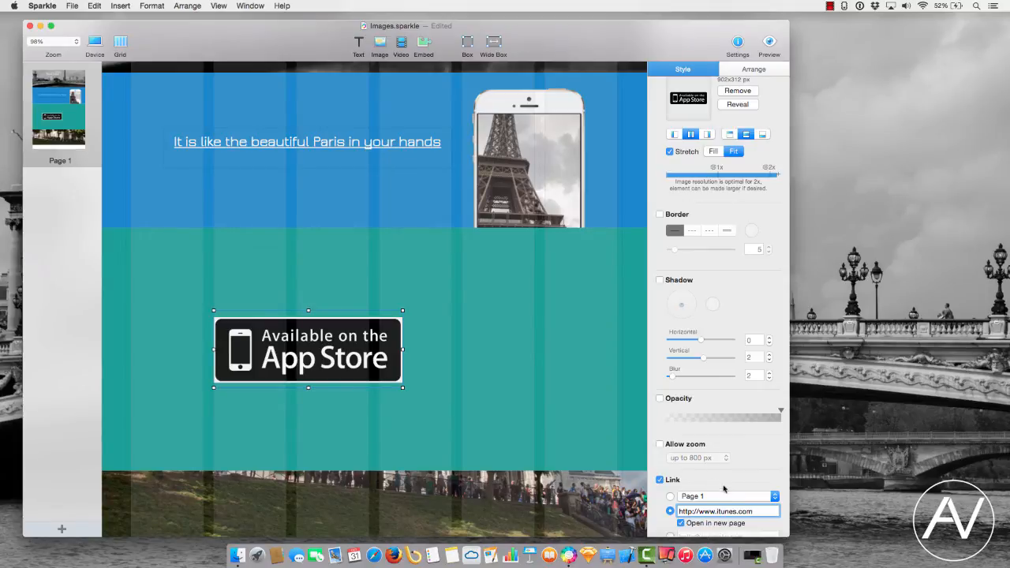
key(super+a)
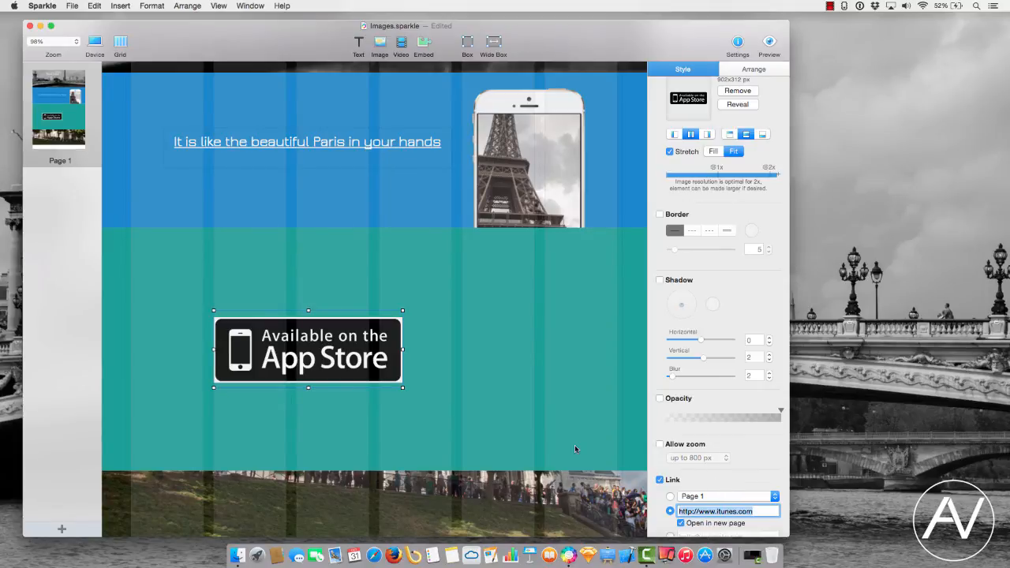
click(417, 375)
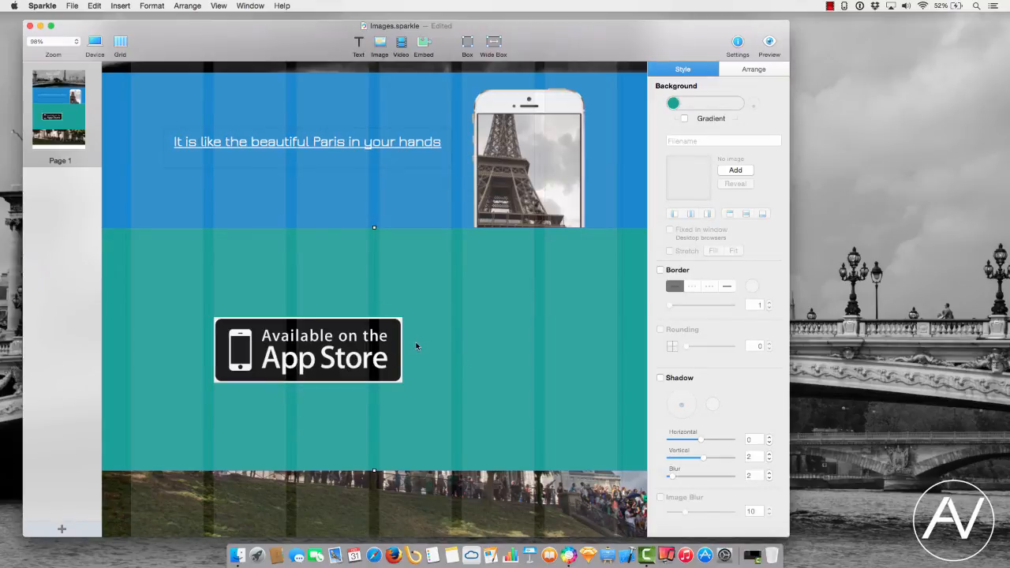
Step: Look over the page layout, preview it in Safari, and show the preview full screen
scroll(434, 360, down, 5)
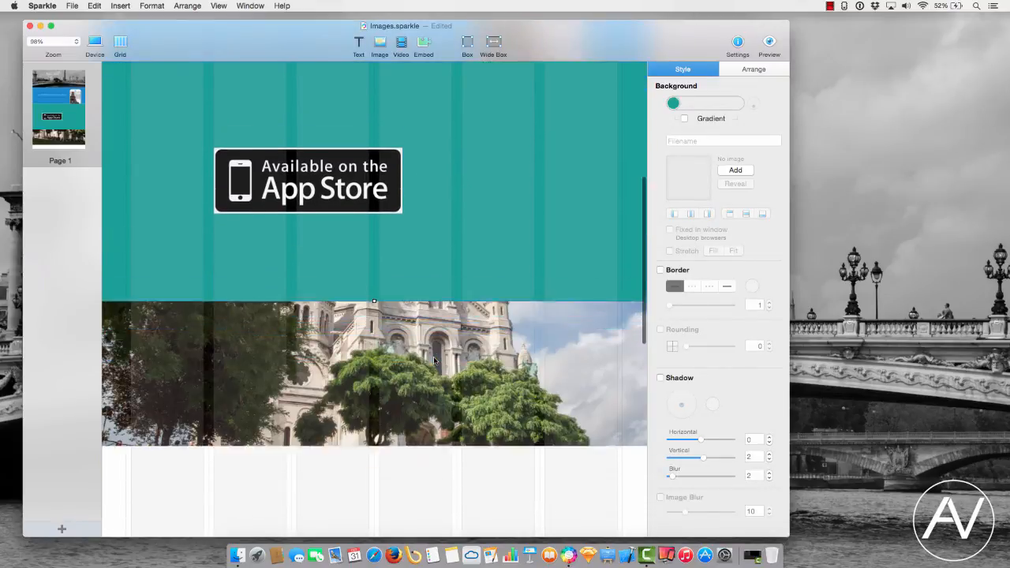
scroll(434, 360, up, 5)
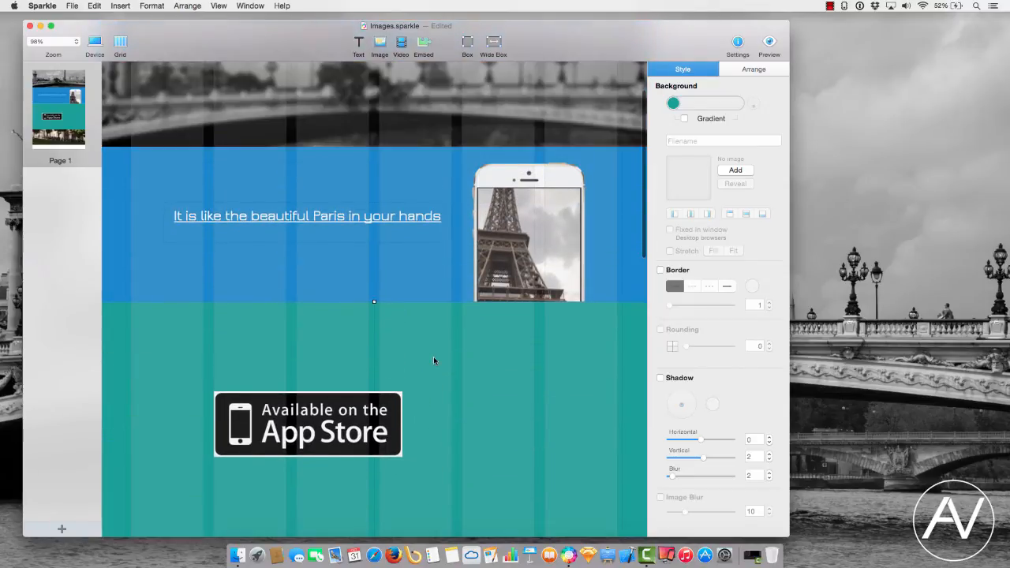
scroll(433, 360, up, 2)
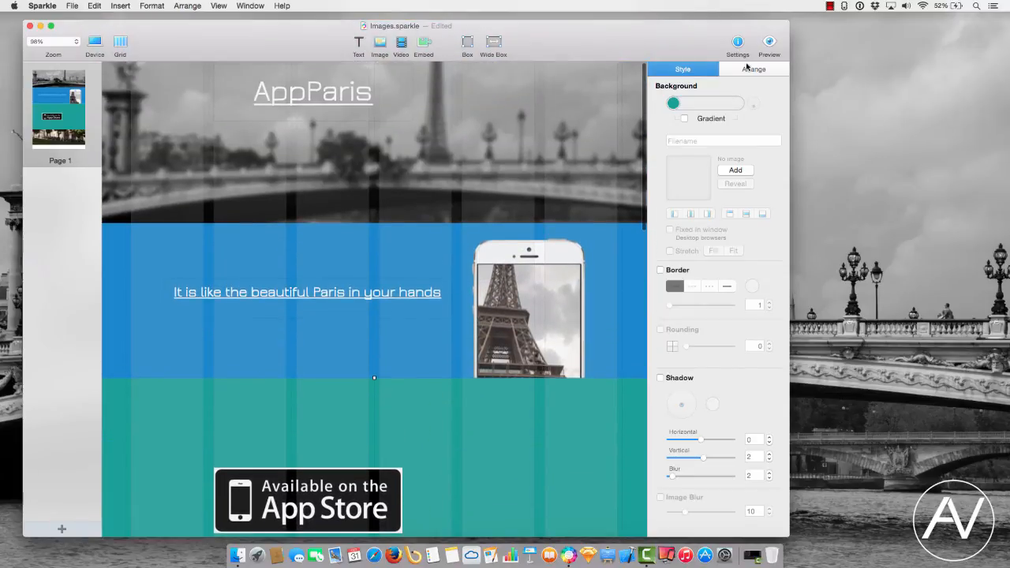
click(769, 42)
click(793, 127)
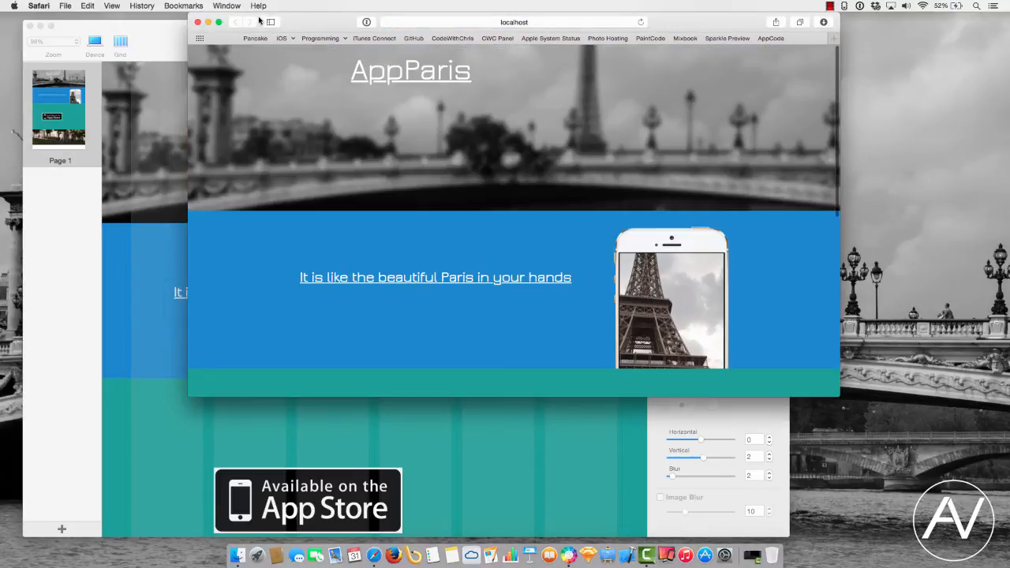
click(220, 23)
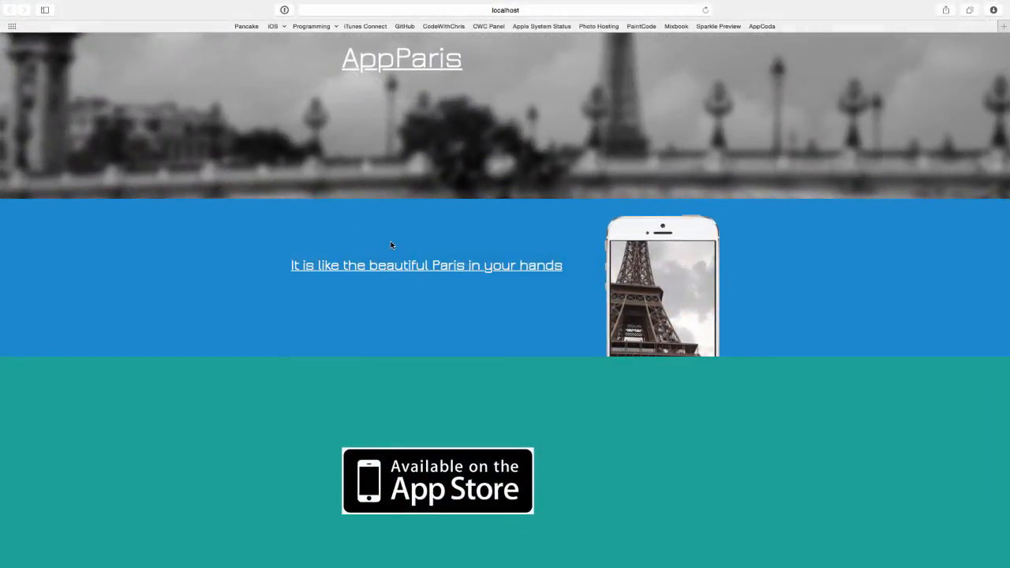
Step: Test the phone image's zoom, close the enlarged view, and follow the App Store image's link
scroll(425, 242, down, 2)
click(647, 228)
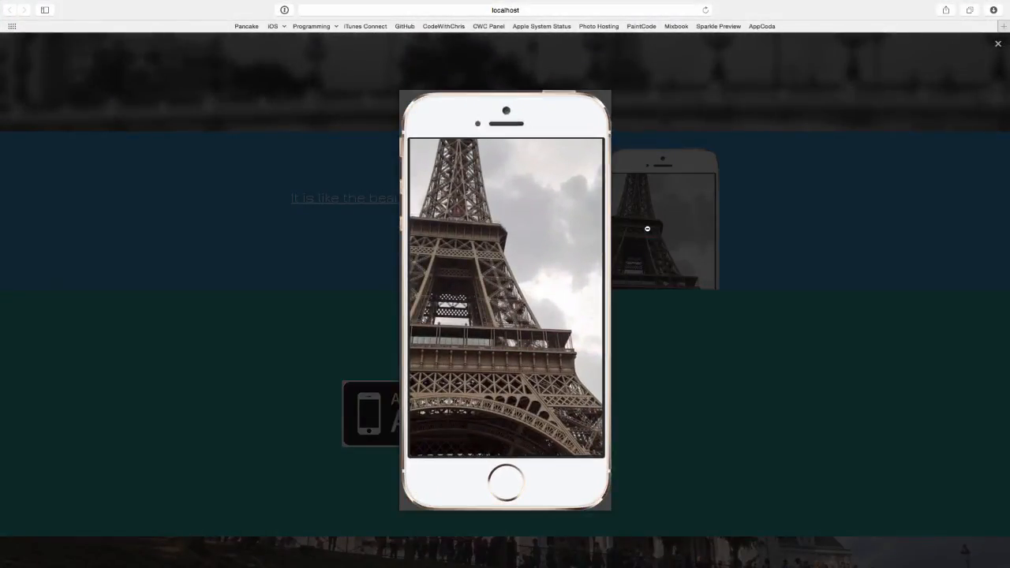
click(535, 244)
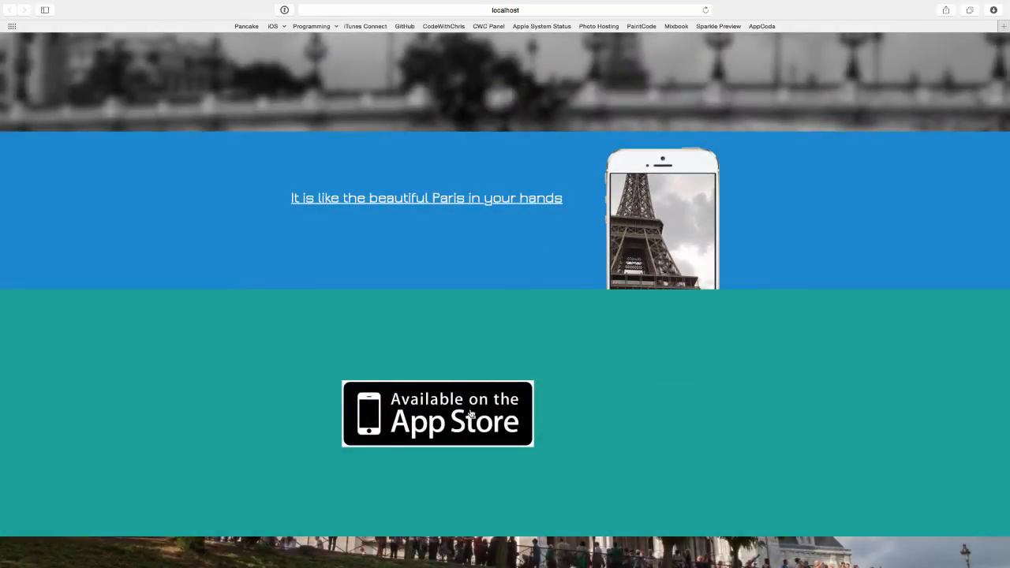
click(455, 426)
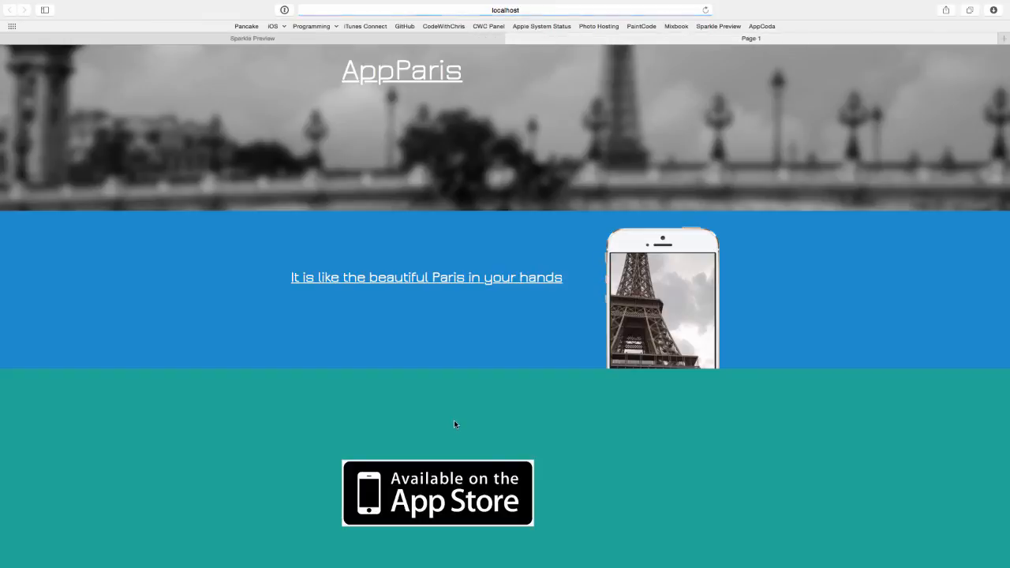
Step: Look through the previewed page from the header to the bottom photo, and close the extra Page 1 tab
scroll(455, 406, down, 2)
scroll(455, 409, down, 2)
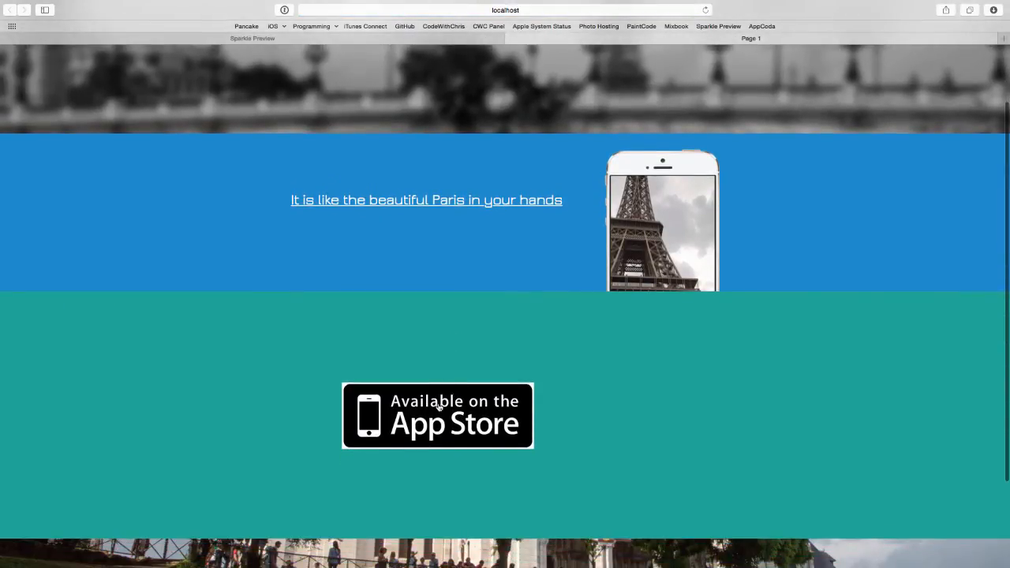
scroll(432, 443, down, 3)
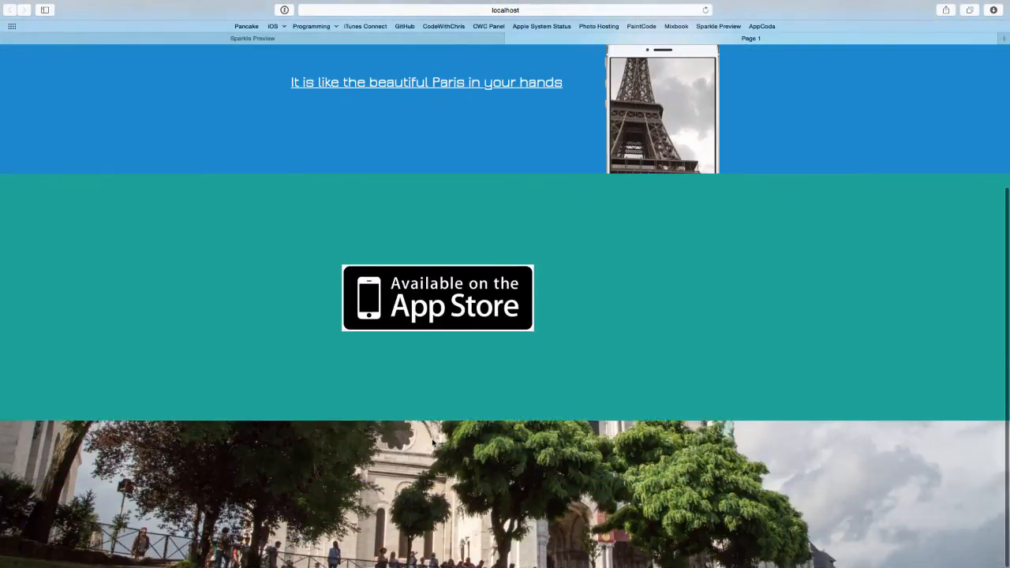
scroll(432, 442, up, 1)
scroll(432, 442, up, 3)
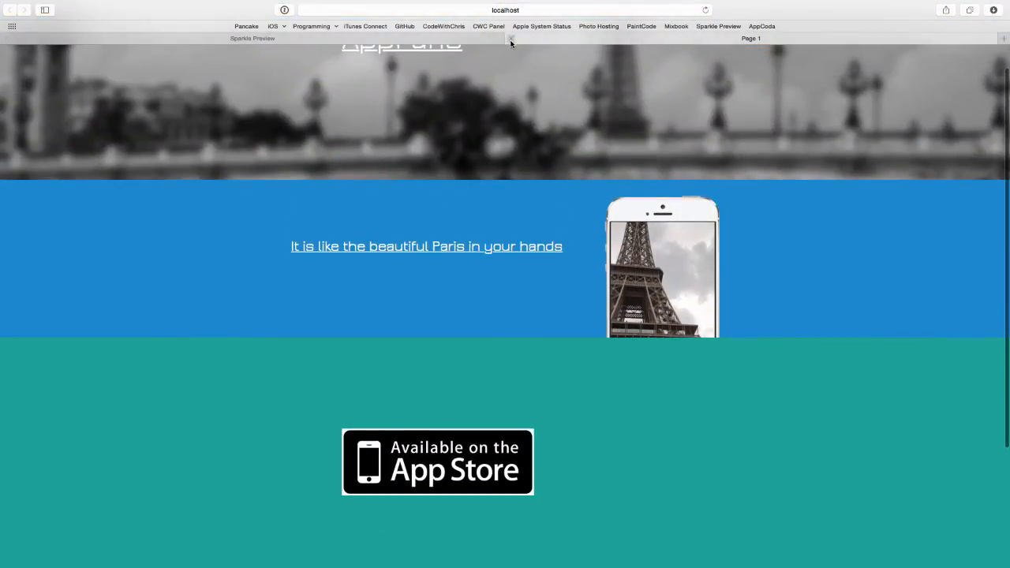
scroll(466, 110, down, 1)
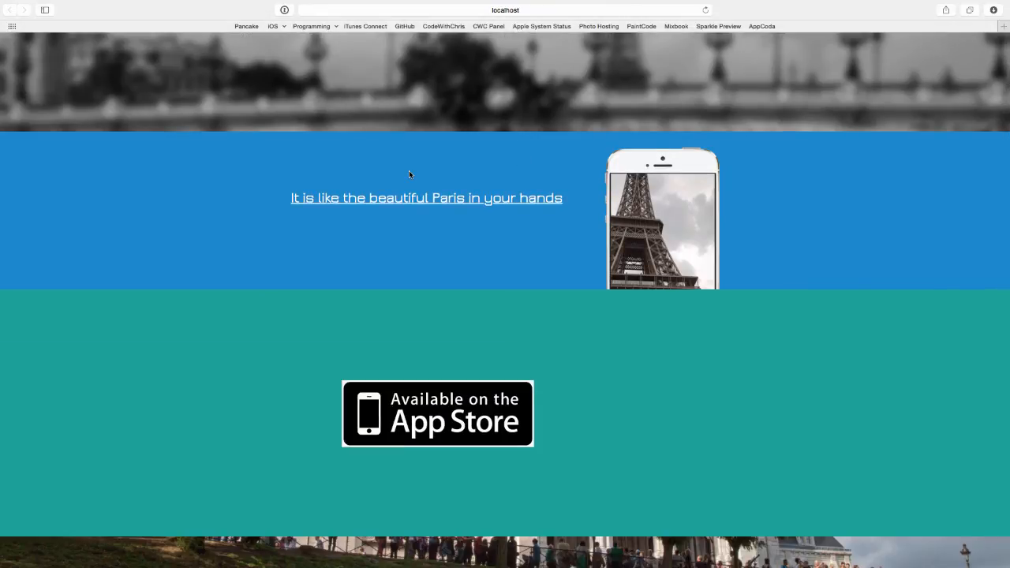
Step: Quit Safari to return to the Images.sparkle project in Sparkle
mouse_move(122, 3)
click(39, 5)
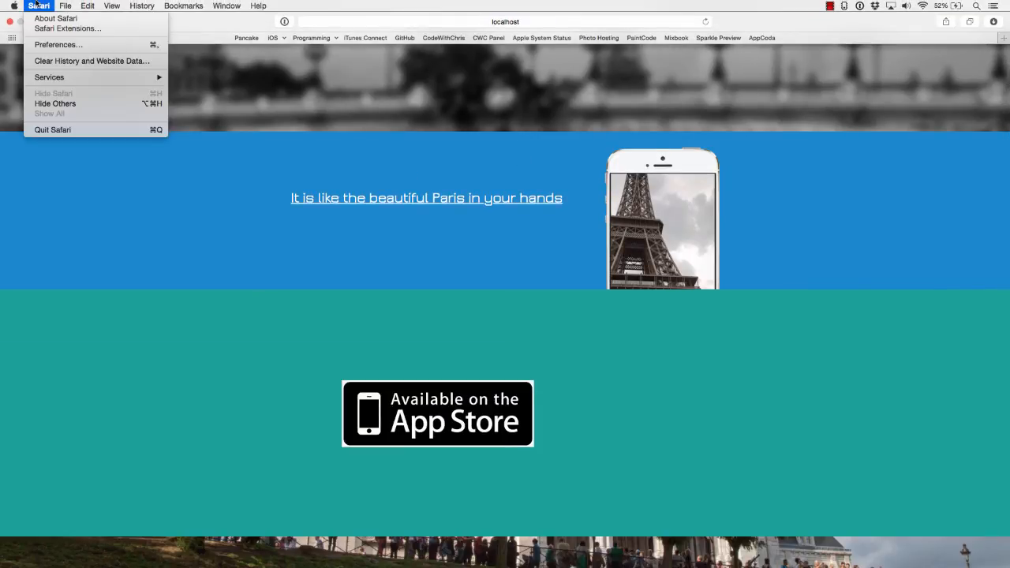
click(63, 129)
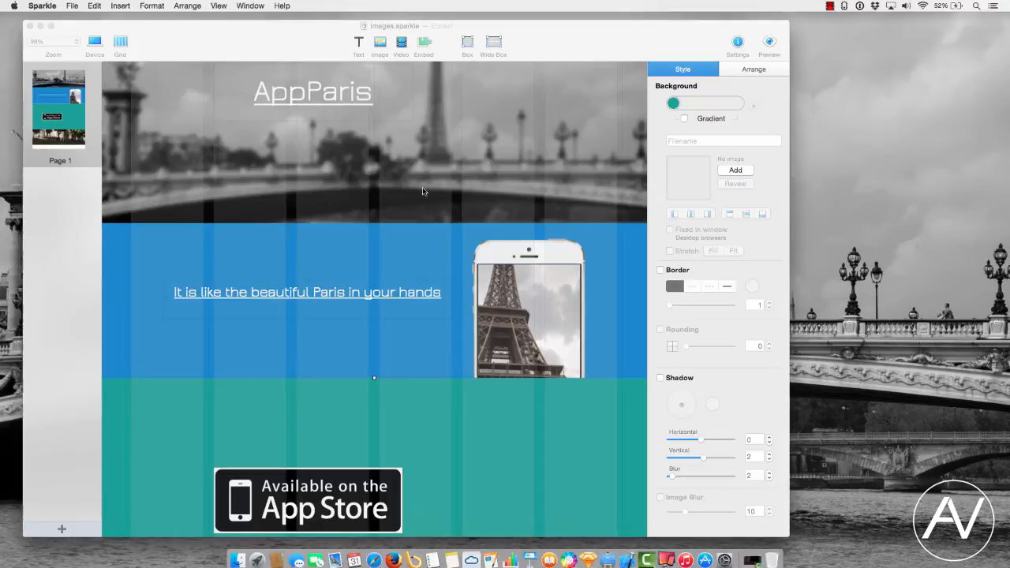
Step: Select the phone image on the blue band and review its style options, including stretch, border, shadow, opacity, zoom and link
scroll(481, 263, up, 2)
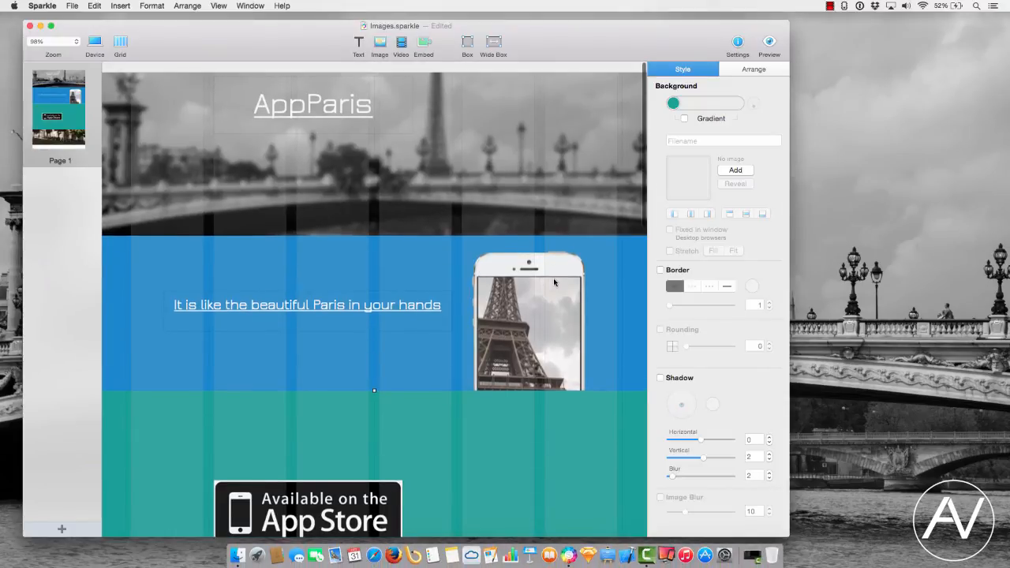
click(409, 346)
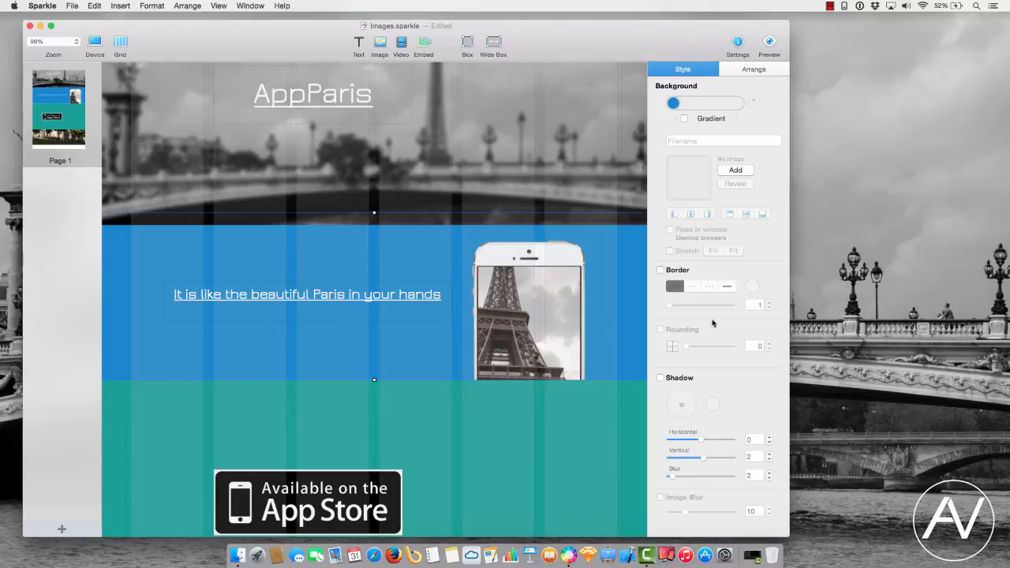
click(561, 333)
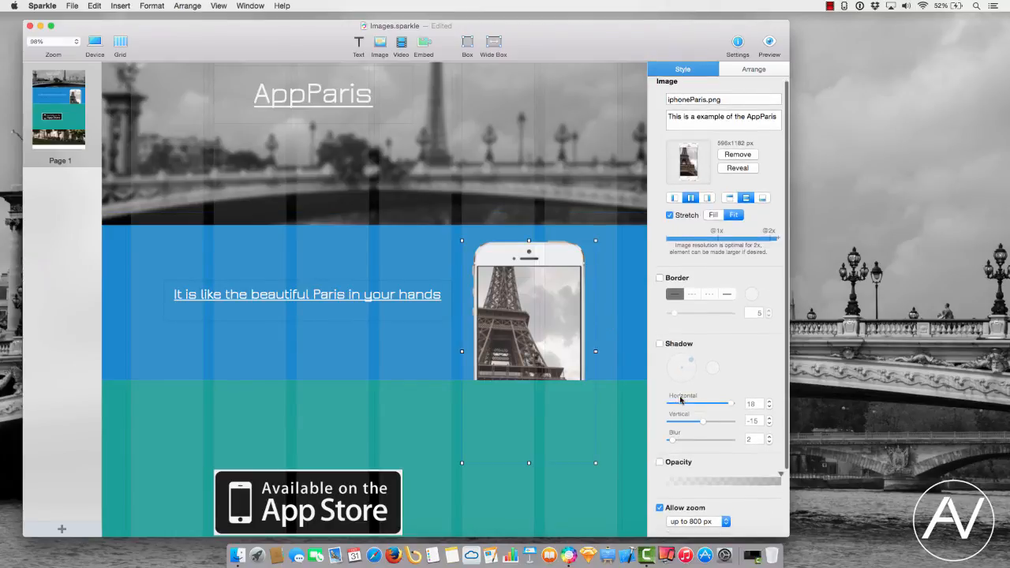
scroll(681, 400, down, 5)
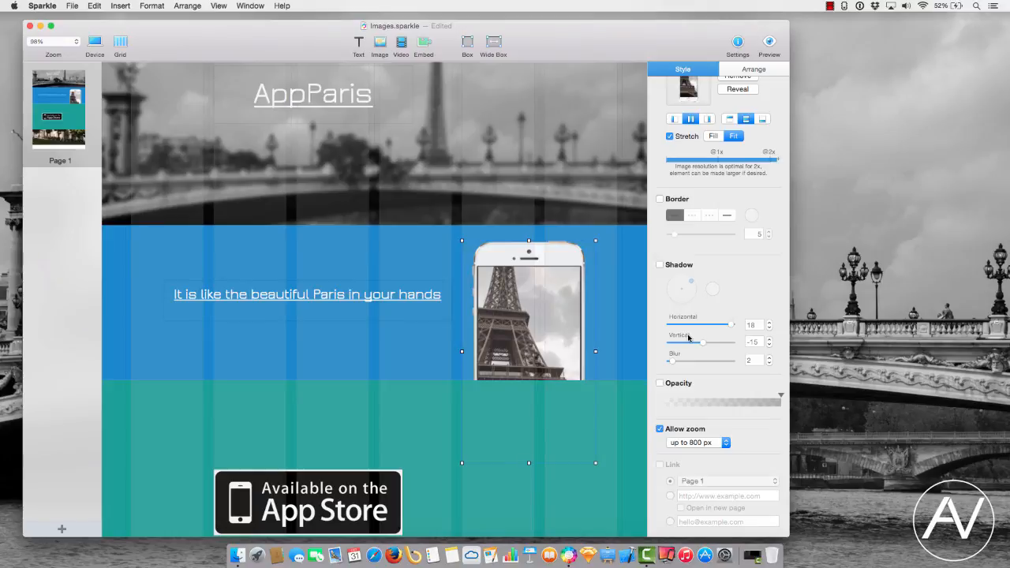
scroll(688, 337, up, 3)
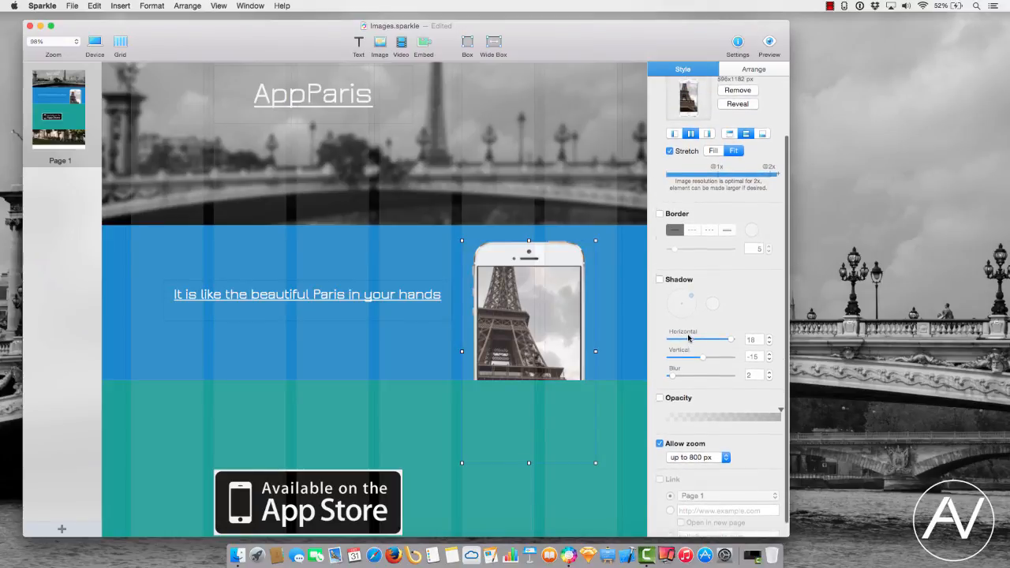
scroll(688, 337, down, 2)
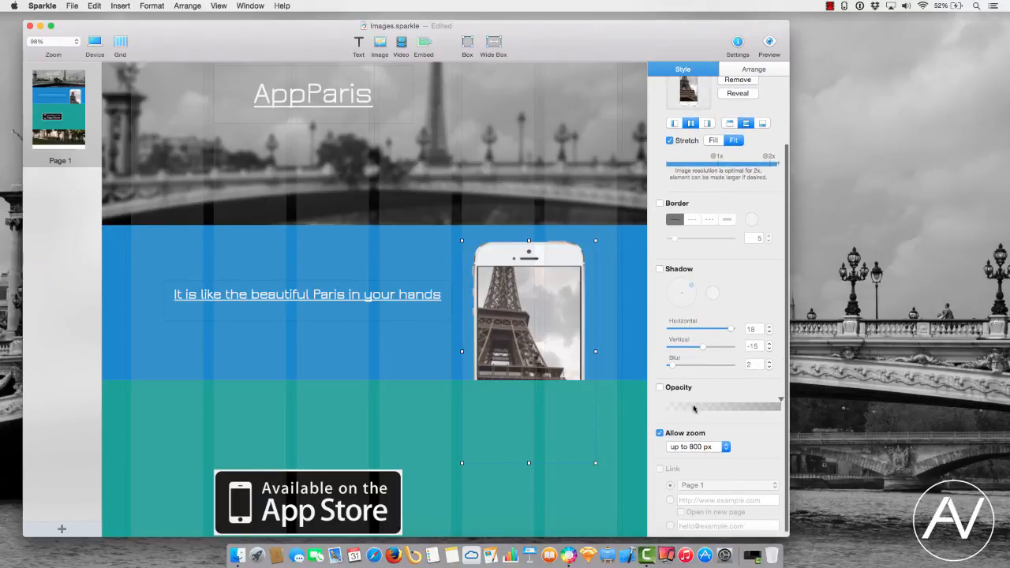
scroll(688, 474, up, 5)
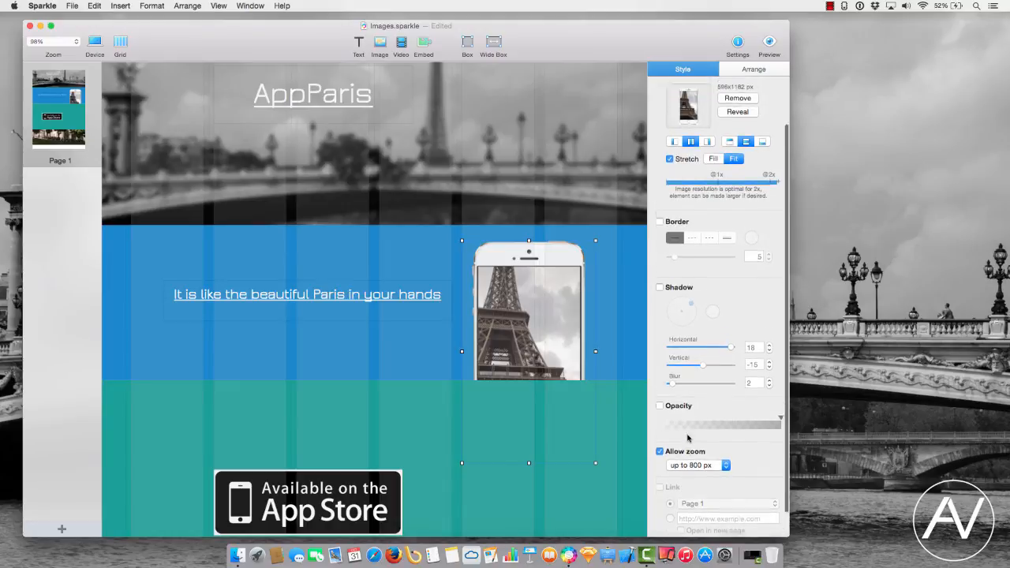
scroll(688, 438, up, 2)
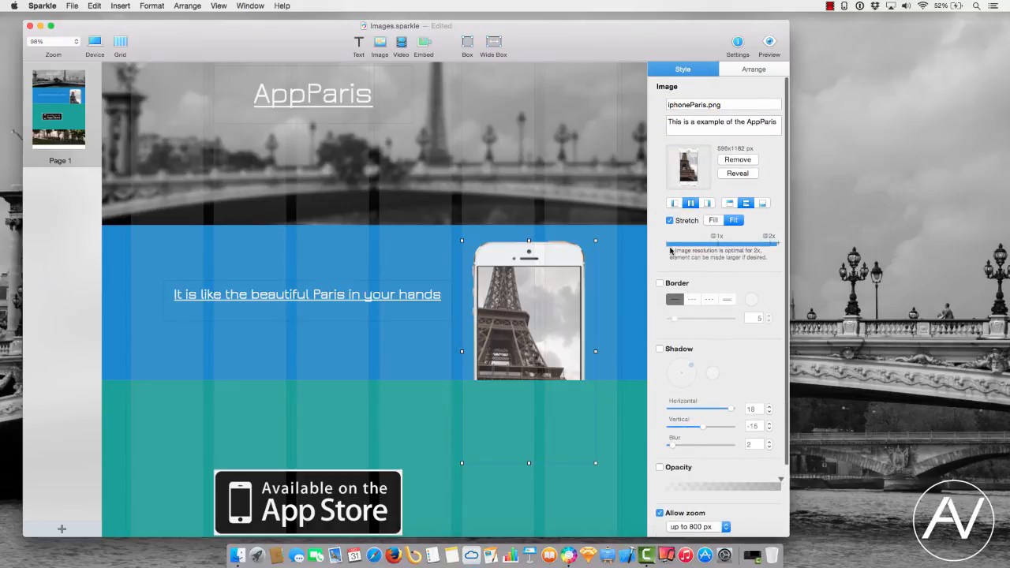